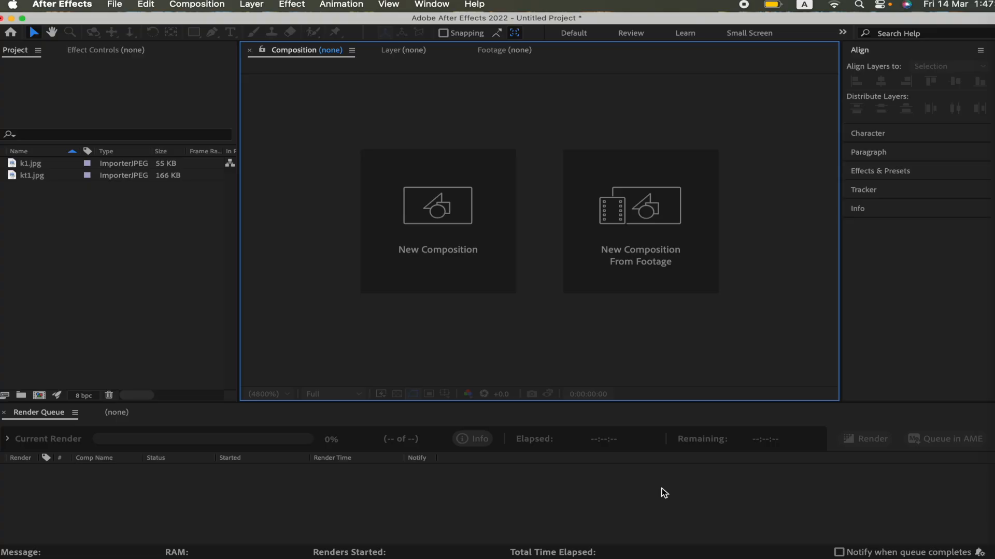
Create a single composition sequencing k1.jpg and kt1.jpg as 20-second stills, and shift the kt1.jpg layer to start at about 17 seconds.
left_click(33, 178)
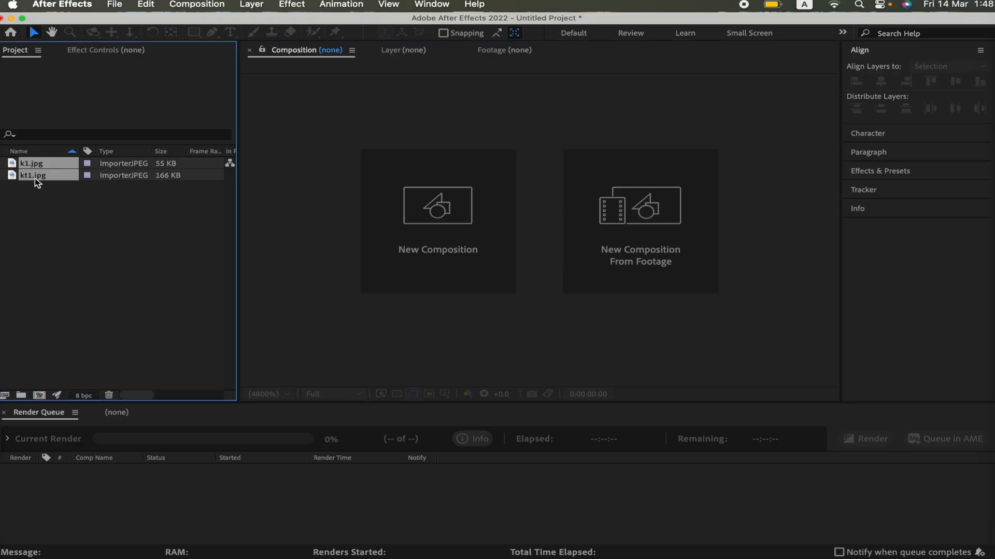
left_click(40, 214)
left_click(34, 168)
left_click(44, 179, "shift")
left_click_drag(44, 179, 40, 396)
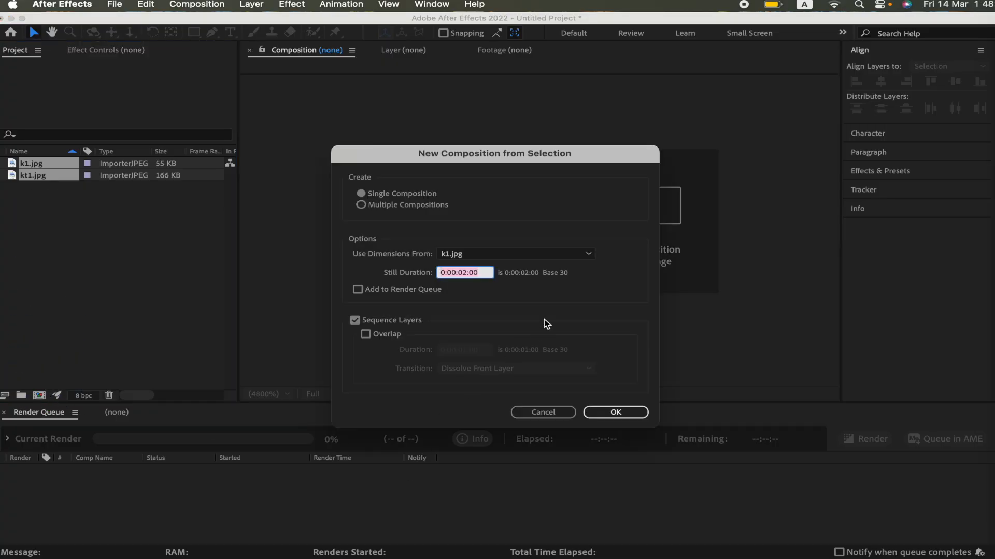
key("Return")
left_click_drag(737, 477, 699, 478)
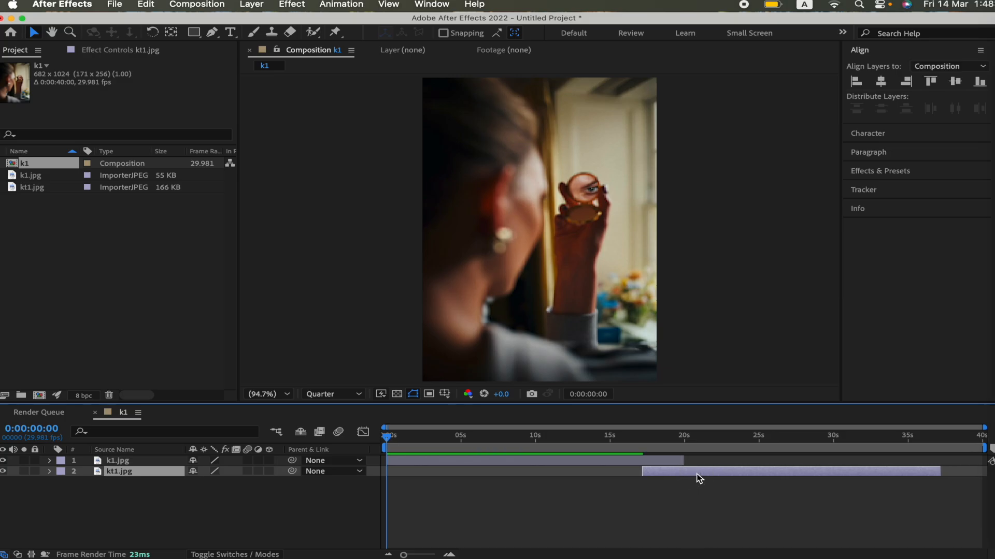
Set the composition's size to 1080 x 1080 px with the aspect ratio unlocked.
left_click(527, 449)
left_click(196, 4)
left_click(228, 44)
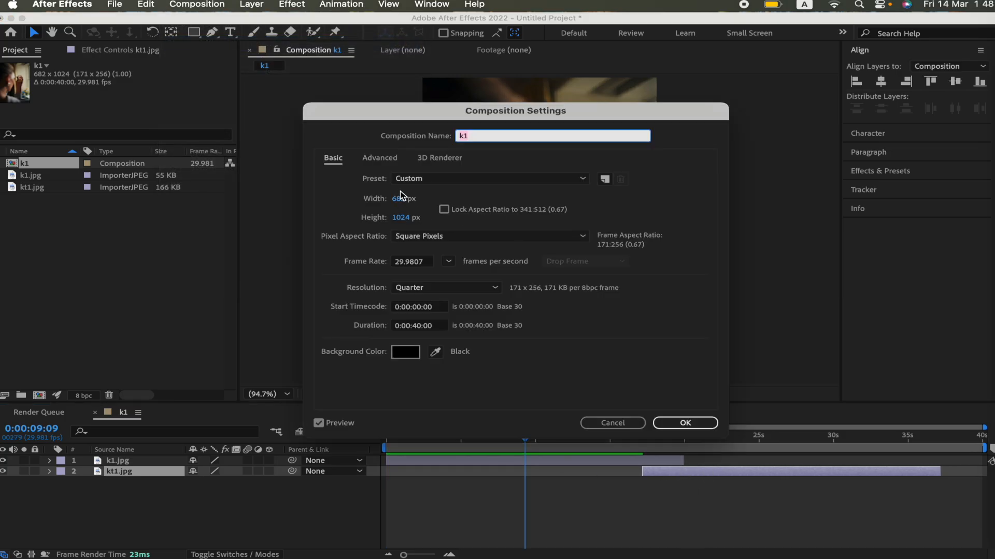
left_click(444, 210)
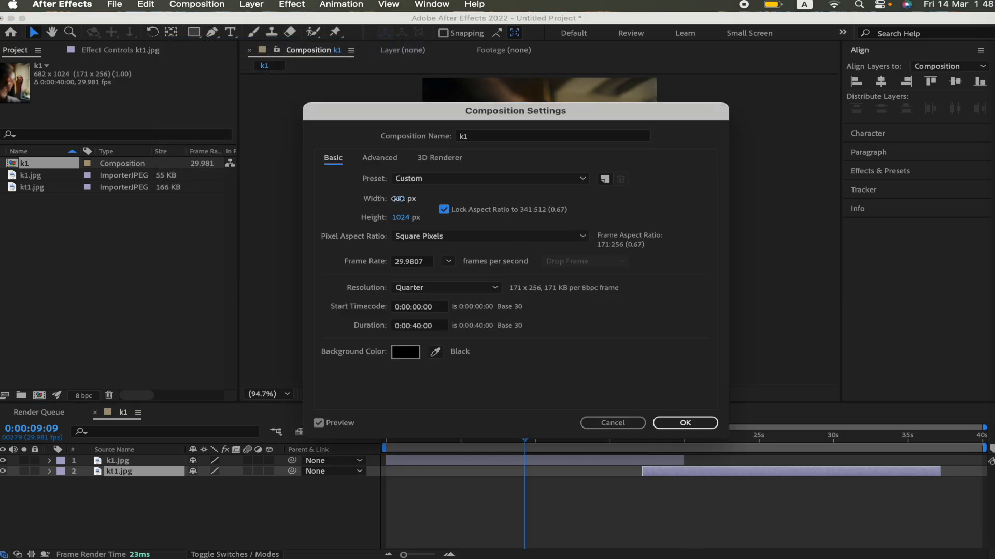
left_click(397, 199)
type("1080")
left_click(443, 209)
left_click(402, 218)
type("1080")
key("Return")
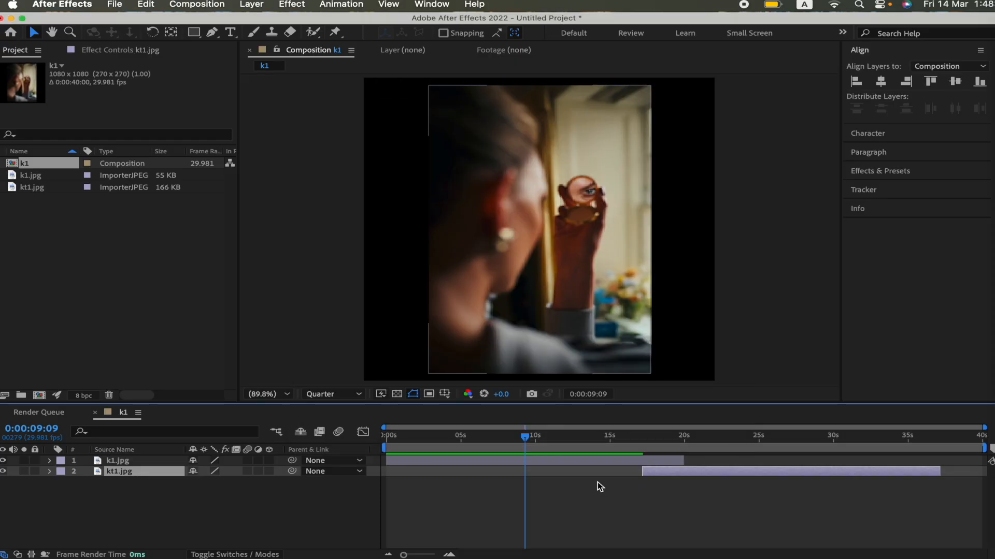
Scale the k1.jpg layer to about 157% so it fills the frame, and pre-compose it.
left_click(600, 460)
key("s")
left_click_drag(228, 472, 254, 473)
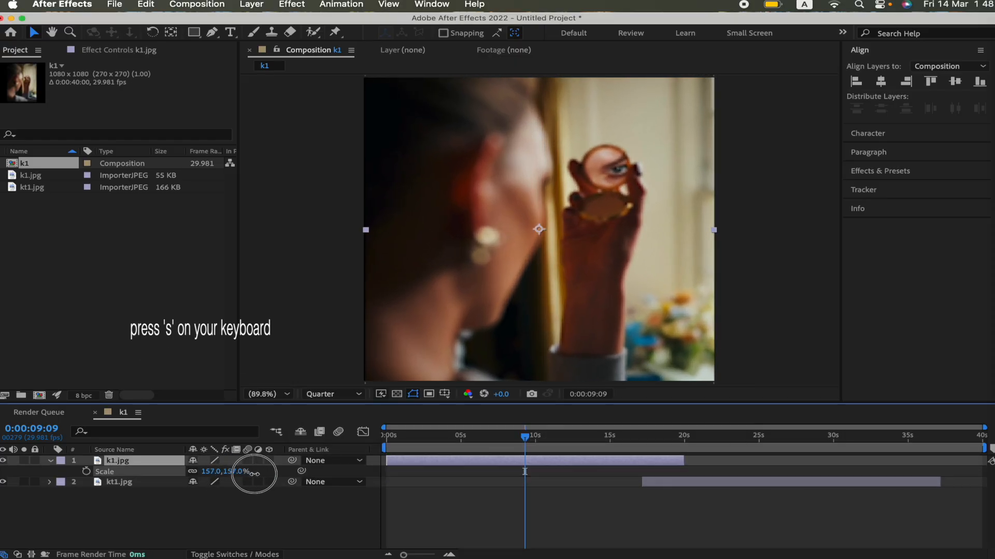
key("super+shift+c")
key("Return")
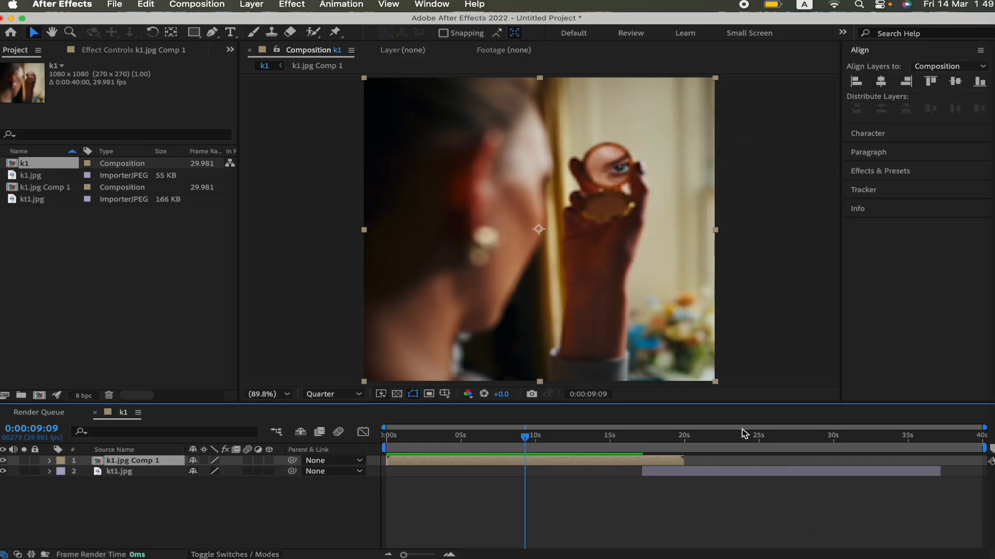
At about 24 seconds, scale the kt1.jpg layer to fill the frame, and pre-compose it.
left_click(742, 434)
left_click(119, 472)
key("s")
left_click_drag(224, 478, 231, 477)
key("super+shift+c")
key("Return")
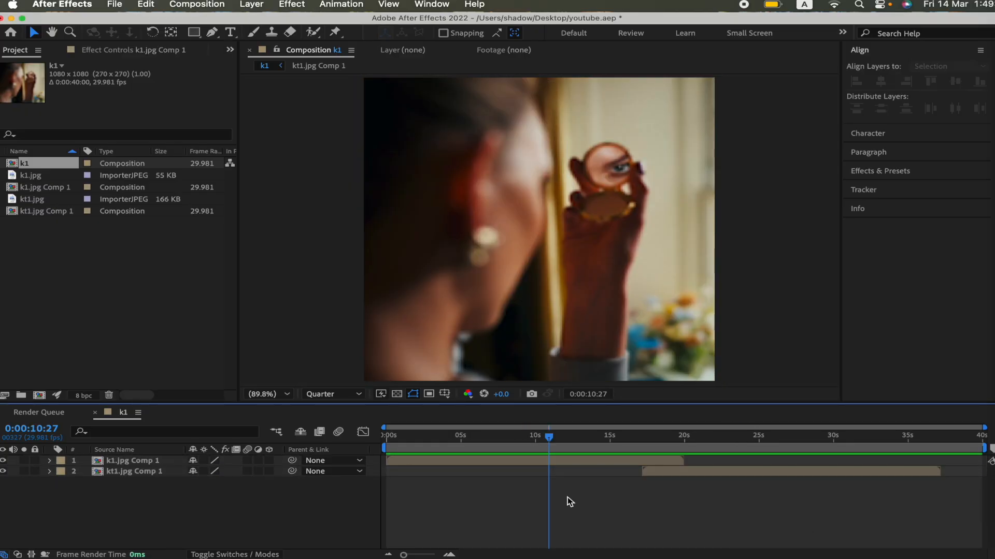
Duplicate the k1.jpg Comp 1 layer and set the preview resolution to Full.
left_click(564, 461)
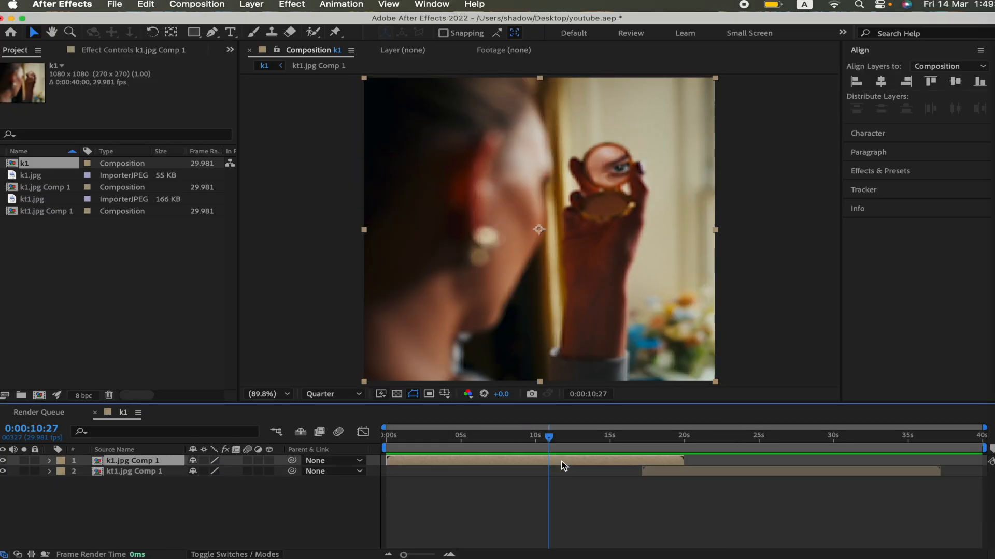
key("super+shift+d")
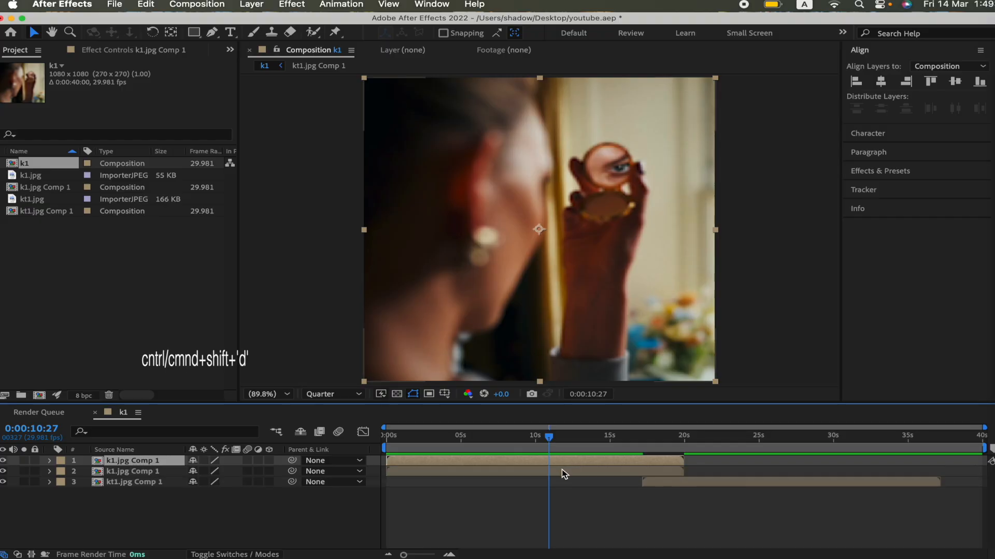
left_click(356, 394)
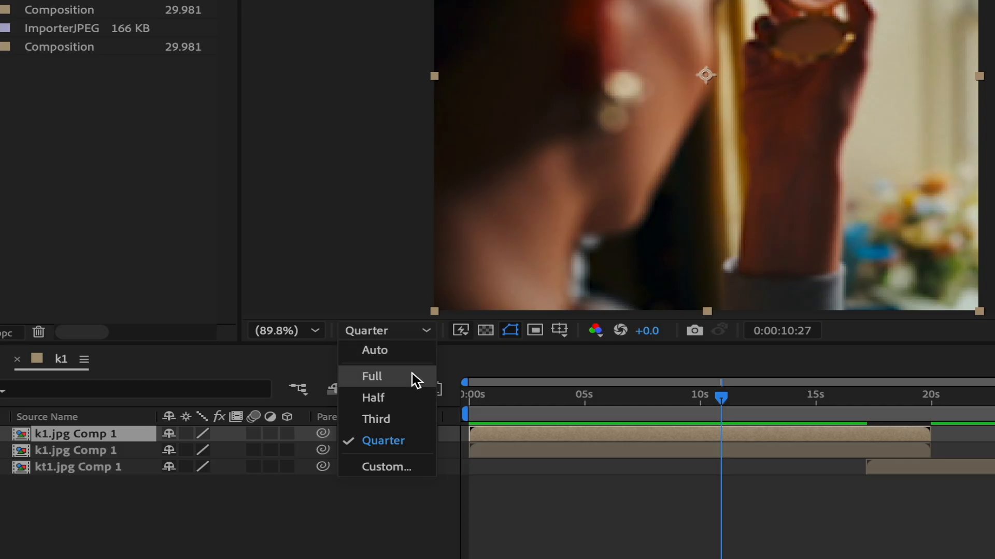
left_click(350, 424)
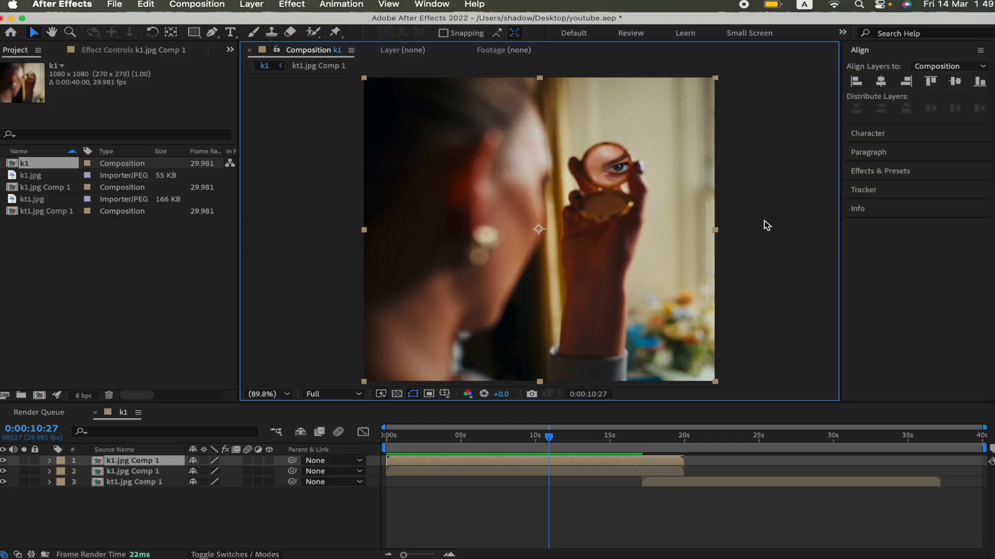
Draw a closed Pen tool mask around the eye in the hand mirror on the top k1.jpg Comp 1 layer.
scroll(629, 166, "up", 5)
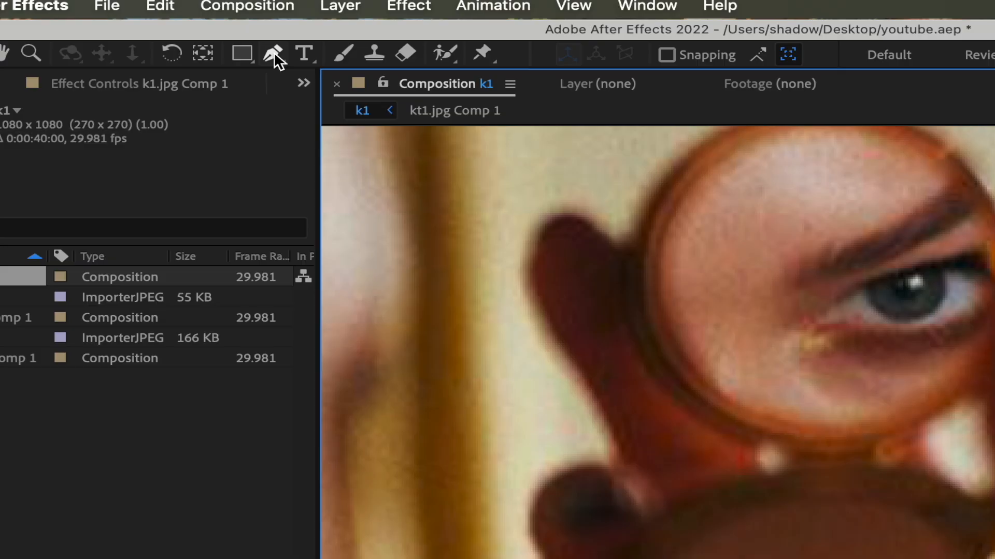
left_click(274, 54)
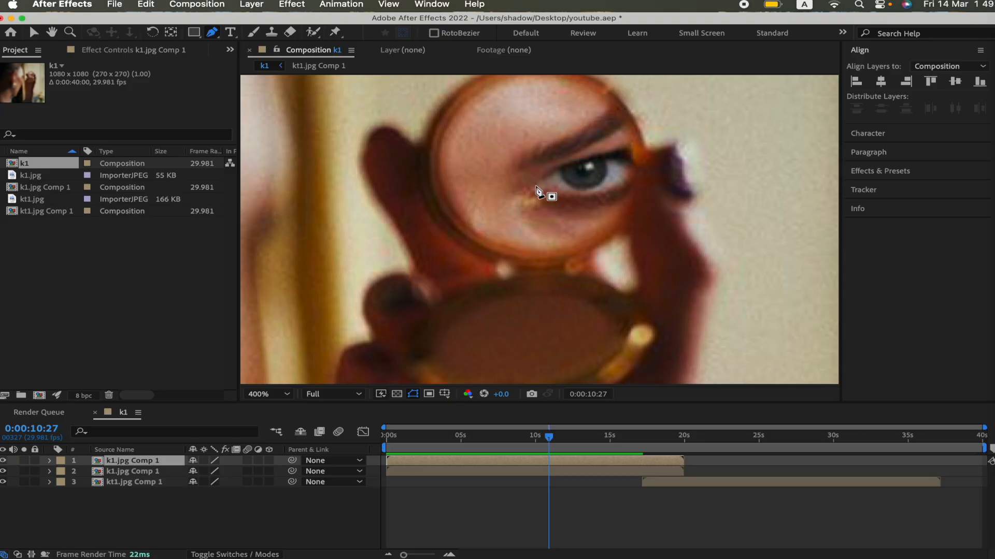
left_click(545, 175)
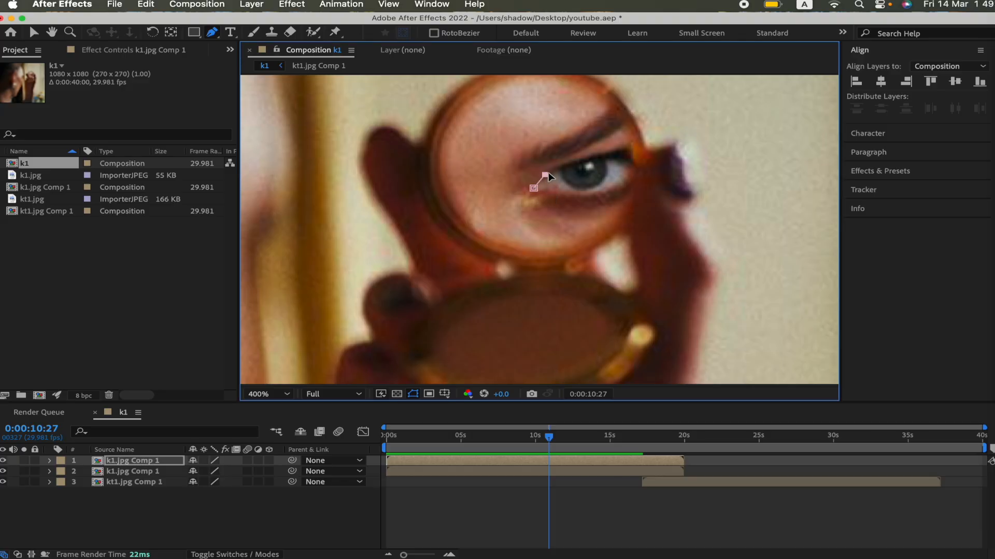
left_click(563, 166)
left_click(584, 160)
left_click(600, 156)
left_click(617, 156)
left_click(631, 158)
left_click(630, 169)
left_click(624, 180)
left_click(612, 189)
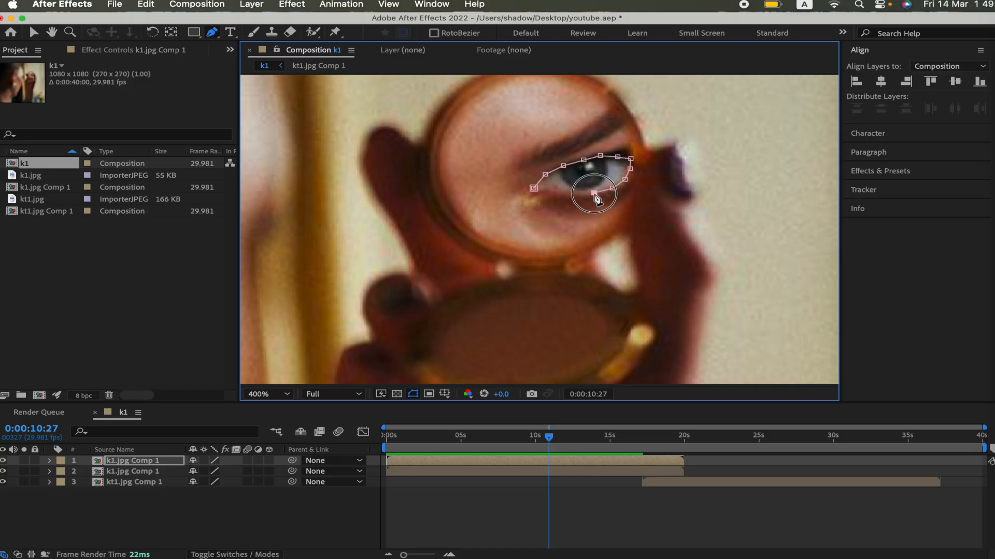
left_click(594, 193)
left_click(573, 193)
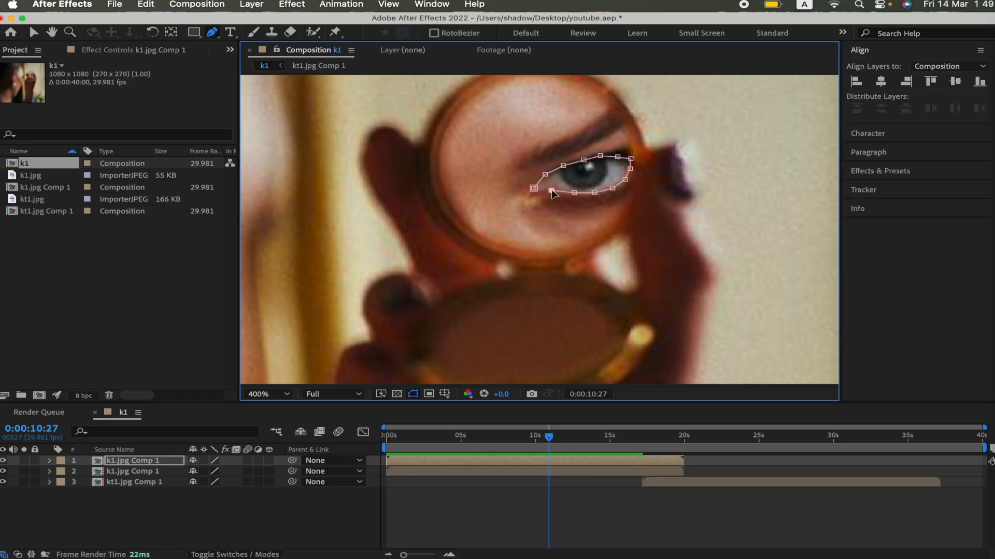
left_click(552, 190)
left_click(533, 188)
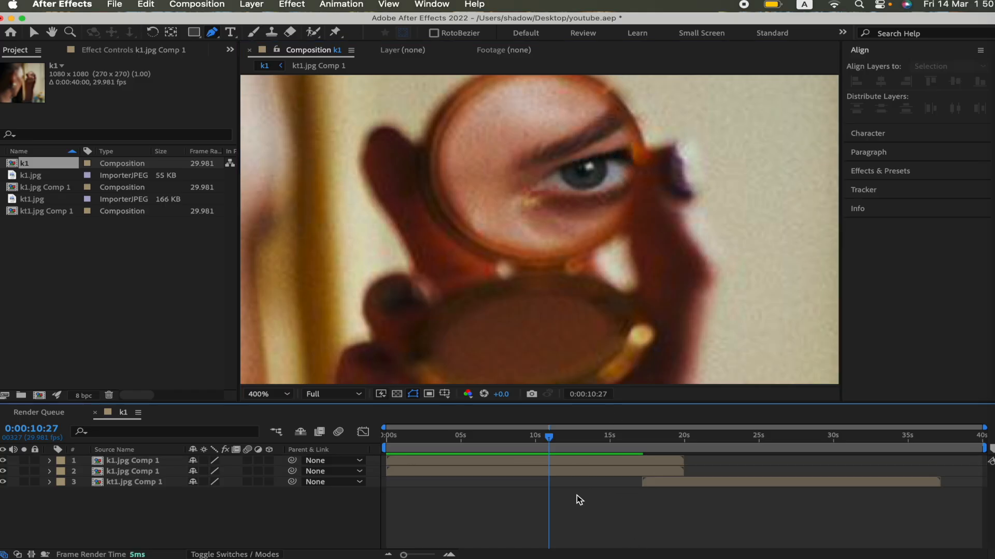
Invert the eye mask on the top layer and check the cut-out by temporarily hiding the k1.jpg Comp 1 layer beneath.
left_click(509, 464)
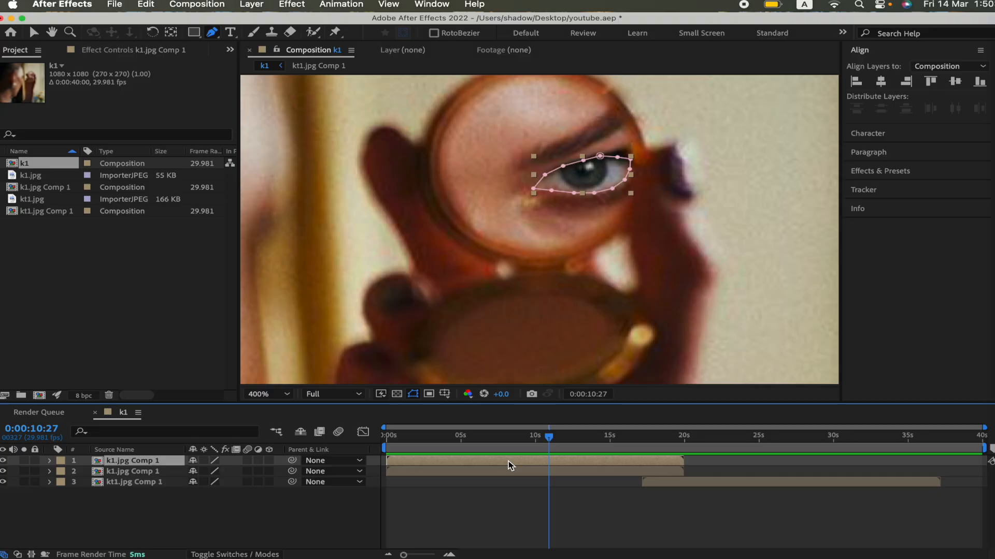
key("f")
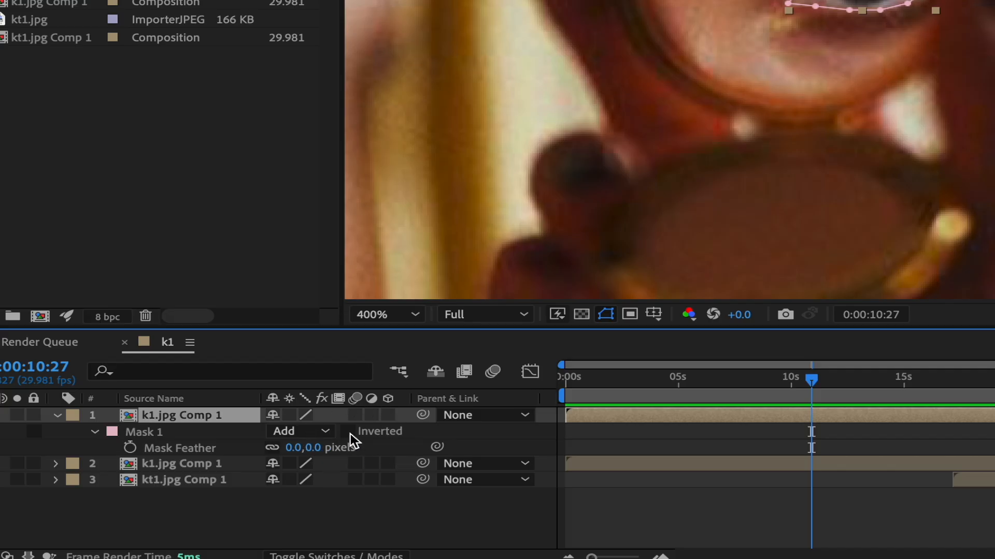
left_click(348, 432)
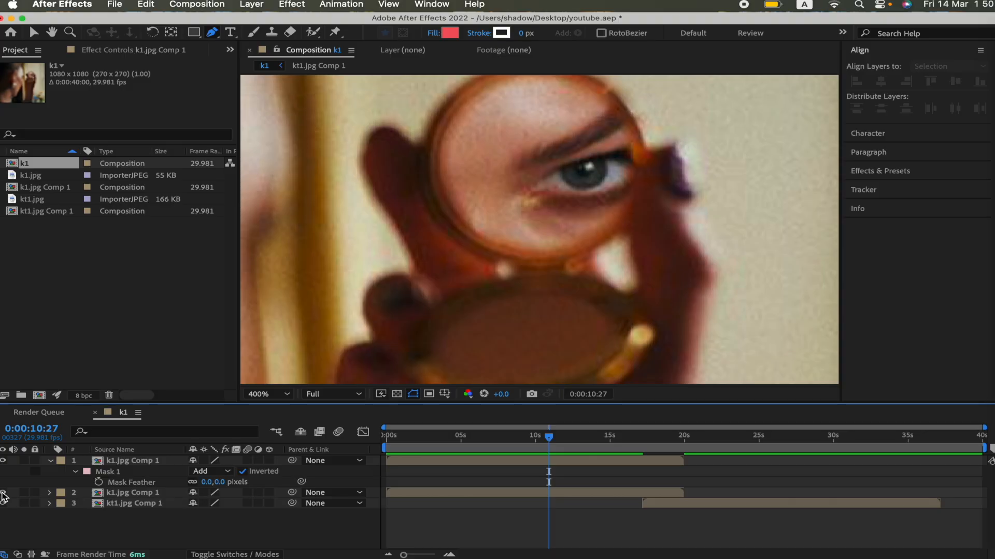
left_click(3, 494)
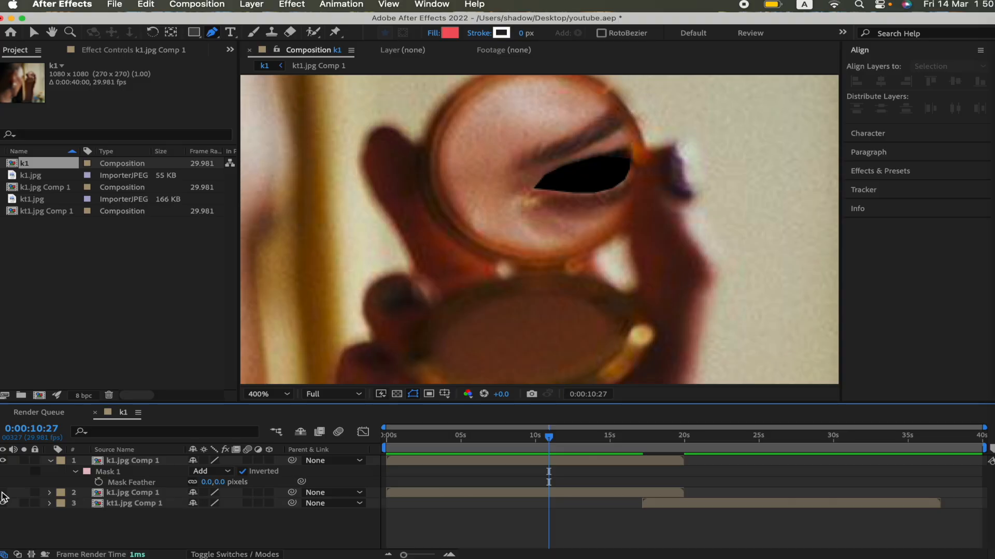
left_click(3, 493)
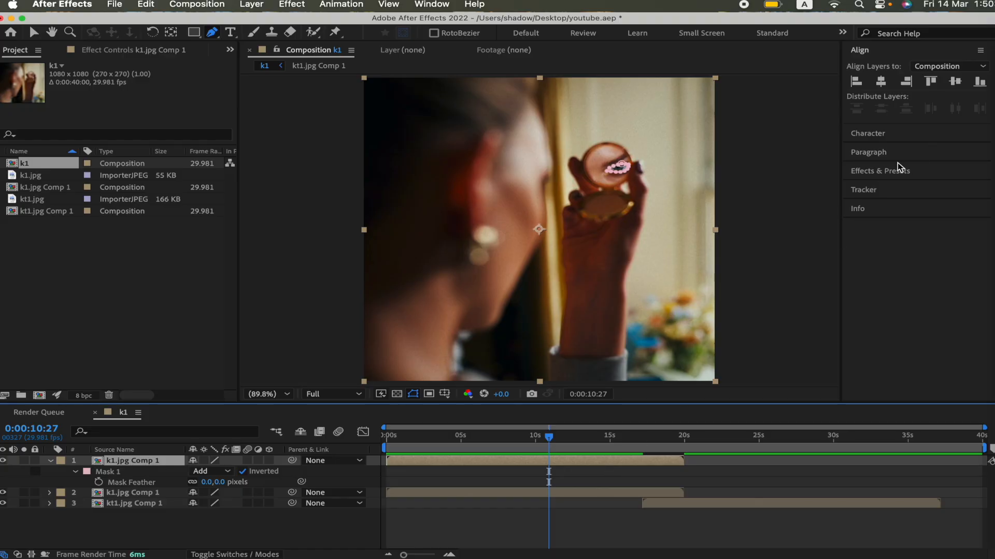
Search the effects for "blurmo" and apply S_BlurMoCurves to the top k1.jpg Comp 1 layer.
left_click(904, 171)
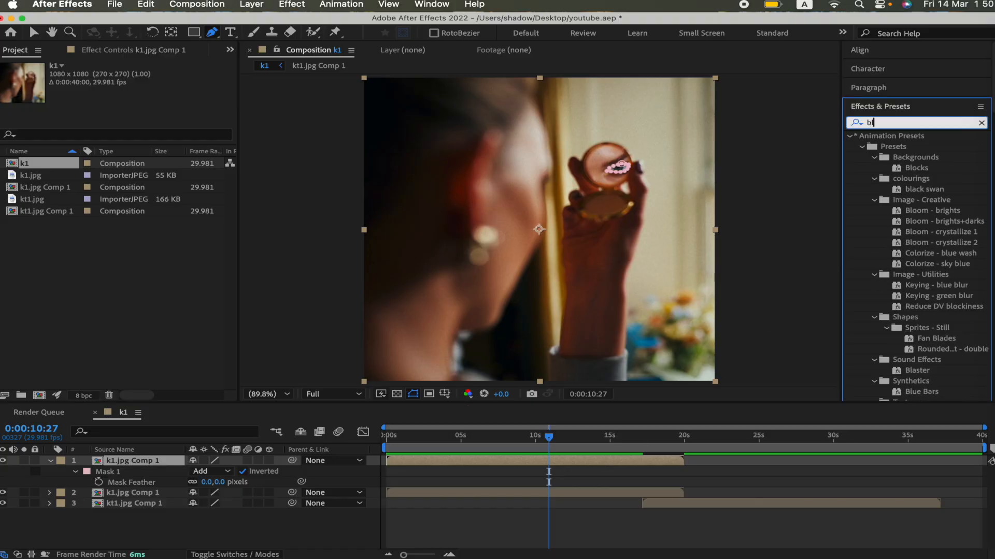
type("blurmo")
left_click(911, 146)
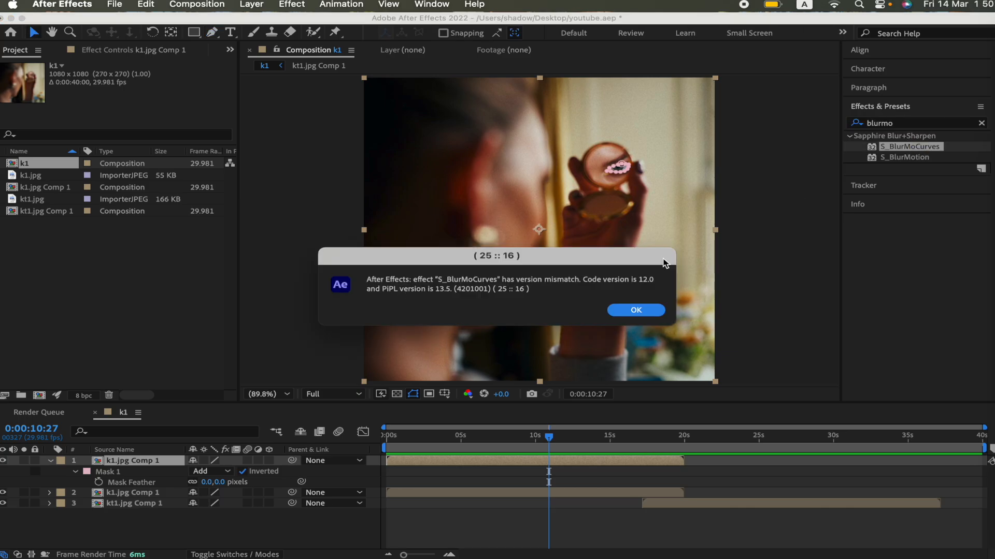
key("Return")
key("Return")
left_click(571, 459)
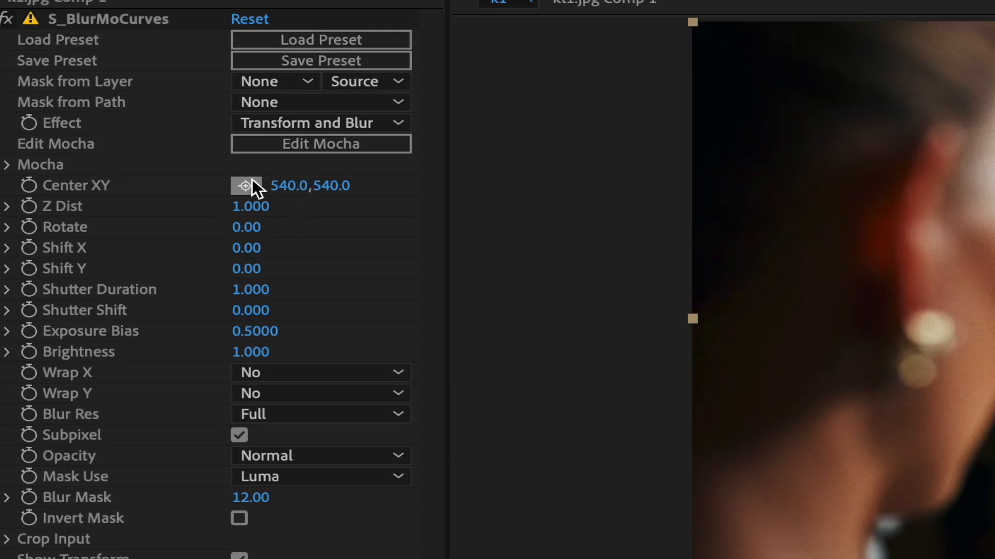
Place the S_BlurMoCurves Center XY on the eye's pupil in the mirror, at about 785.9, 322.7.
left_click(252, 180)
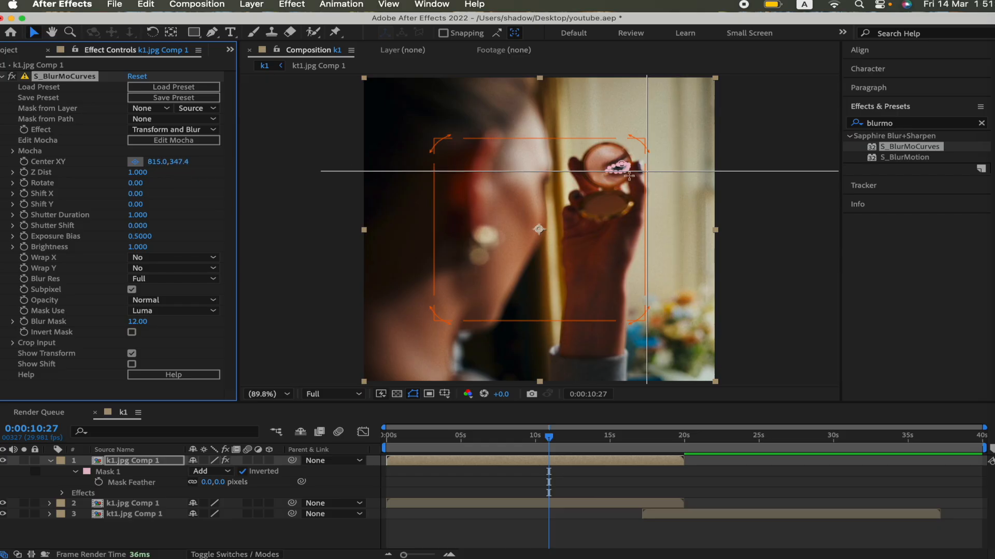
left_click(617, 168)
scroll(620, 172, "up", 10)
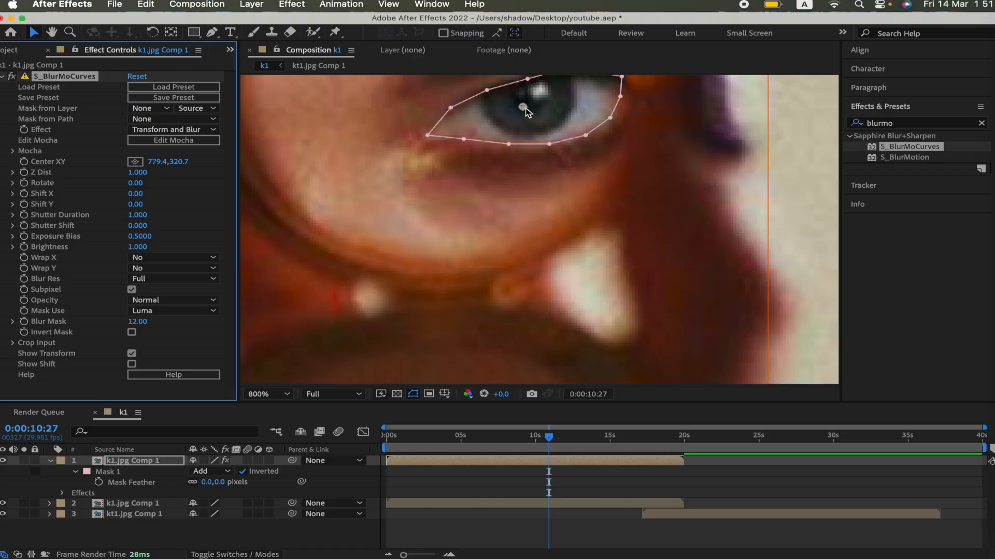
left_click_drag(524, 108, 544, 113)
key("shift+slash")
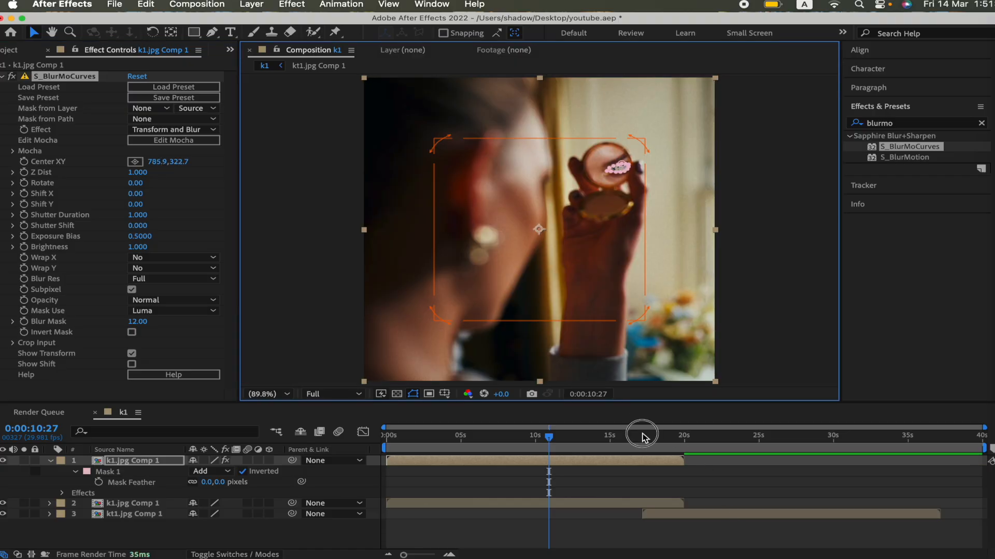
Keyframe Z Dist from 1.000 at 0:00:17:24 to 0.001 at 0:00:19:22, and preview the zoom into the eye.
mouse_move(642, 438)
left_mouse_down()
mouse_move(666, 437)
mouse_move(652, 437)
left_mouse_up()
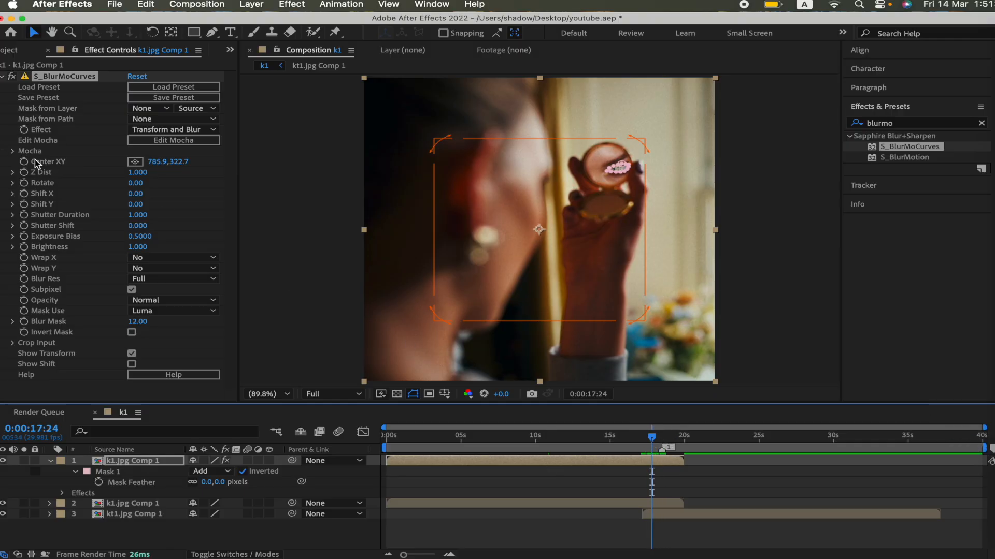
left_click(24, 173)
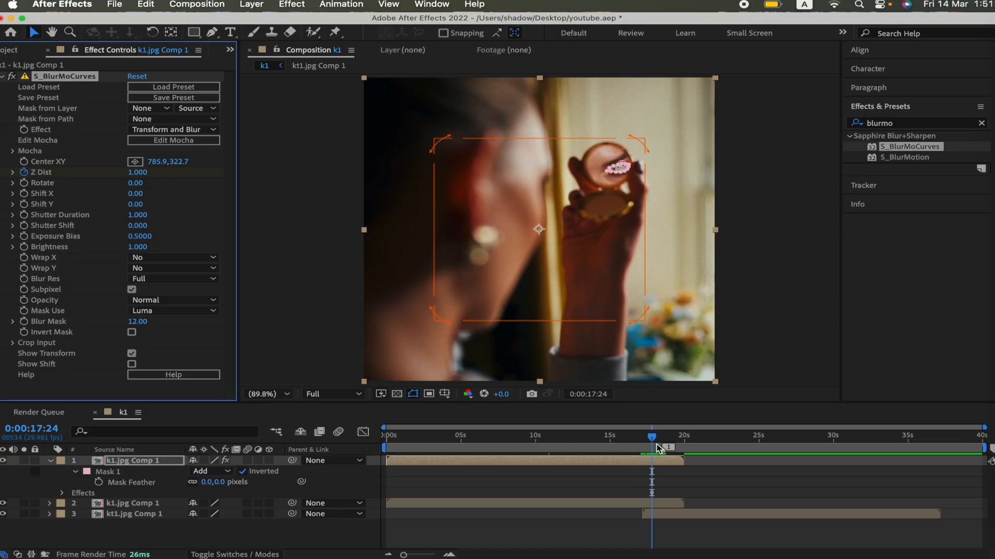
left_click(680, 437)
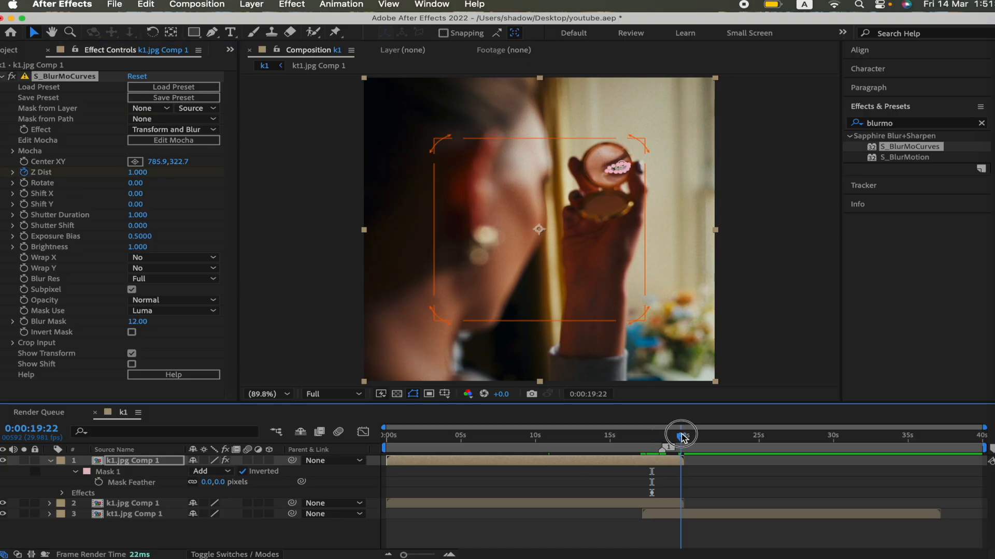
left_click_drag(143, 173, 32, 173)
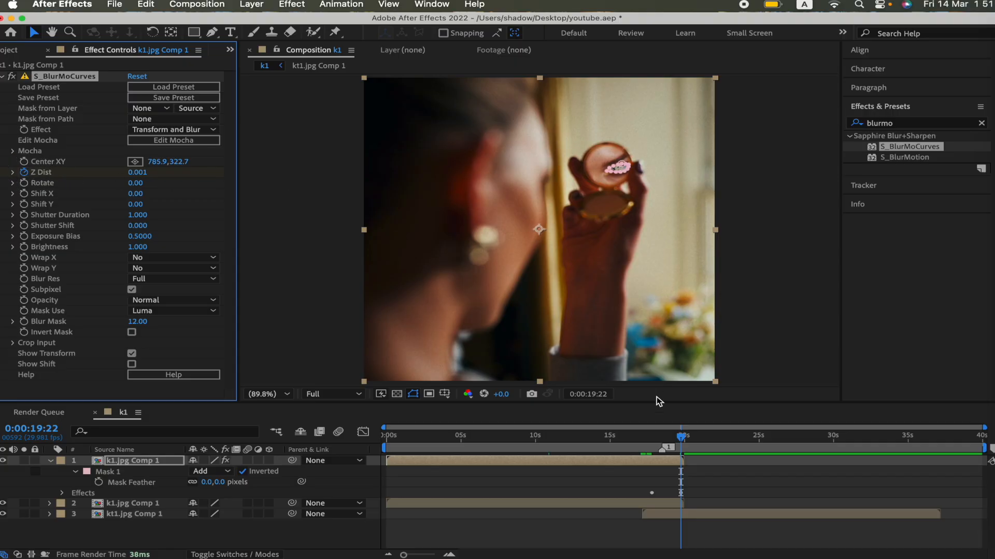
left_click(651, 437)
key("space")
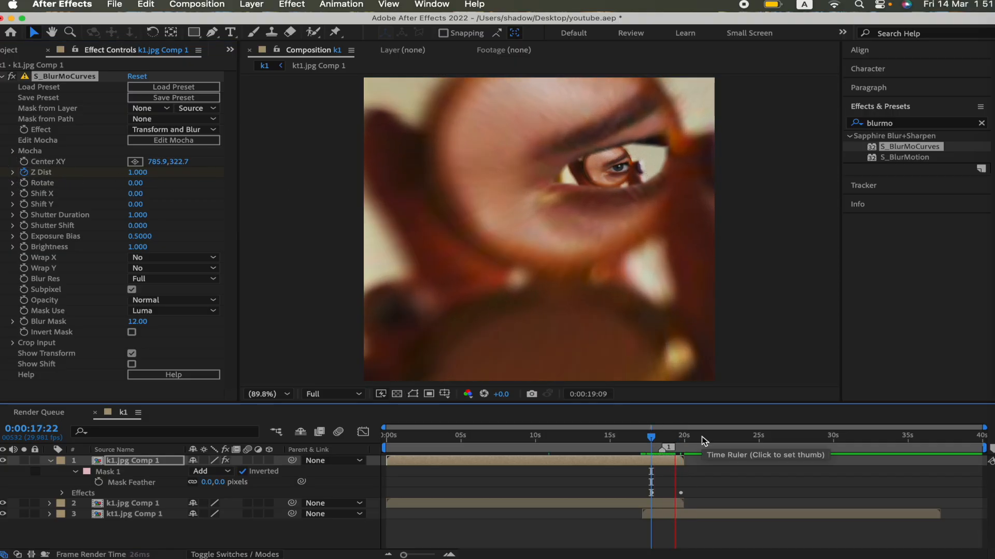
Apply Easy Ease to both Z Dist keyframes on the top k1.jpg Comp 1 layer.
left_click(660, 438)
key("u")
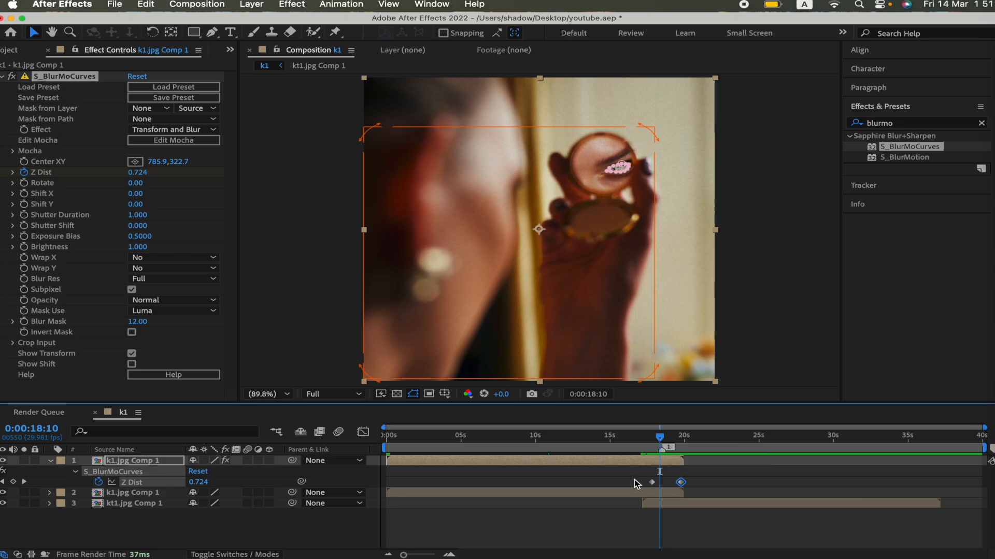
left_click_drag(635, 480, 762, 489)
key("F9")
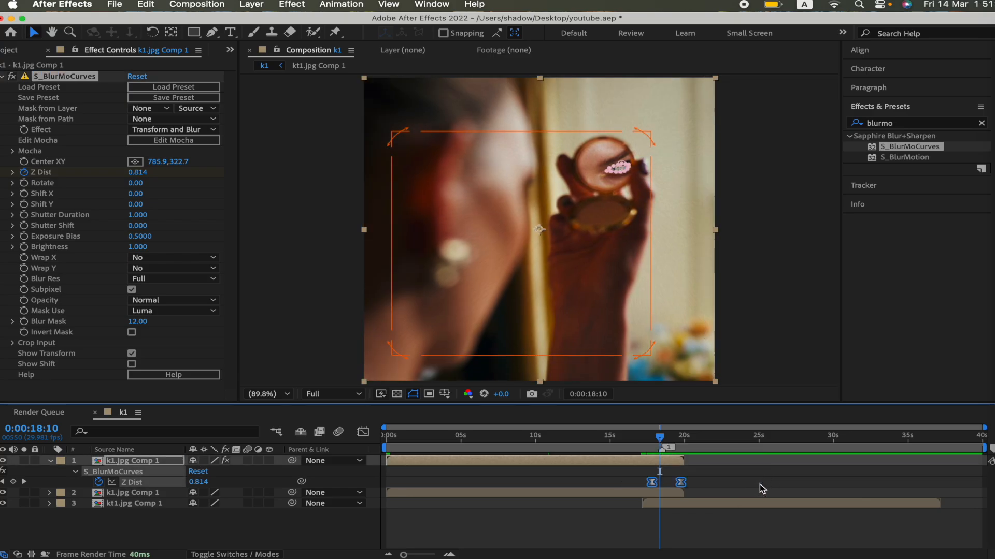
Shape the top layer's Z Dist speed graph into a sharp peak around 0:00:18:14 and preview the zoom.
left_click(359, 432)
left_click_drag(661, 436, 659, 435)
key("equal")
key("equal")
left_click(539, 544)
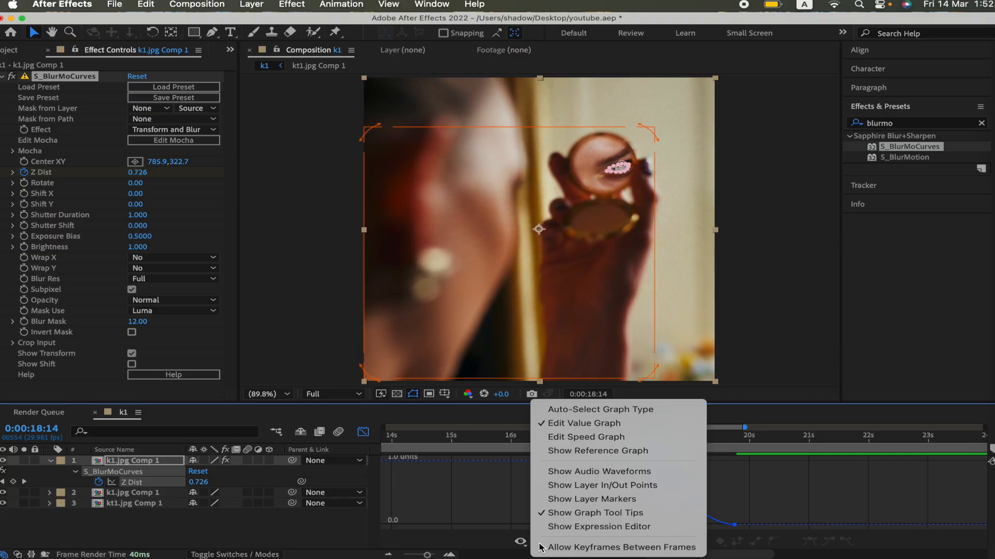
left_click(614, 438)
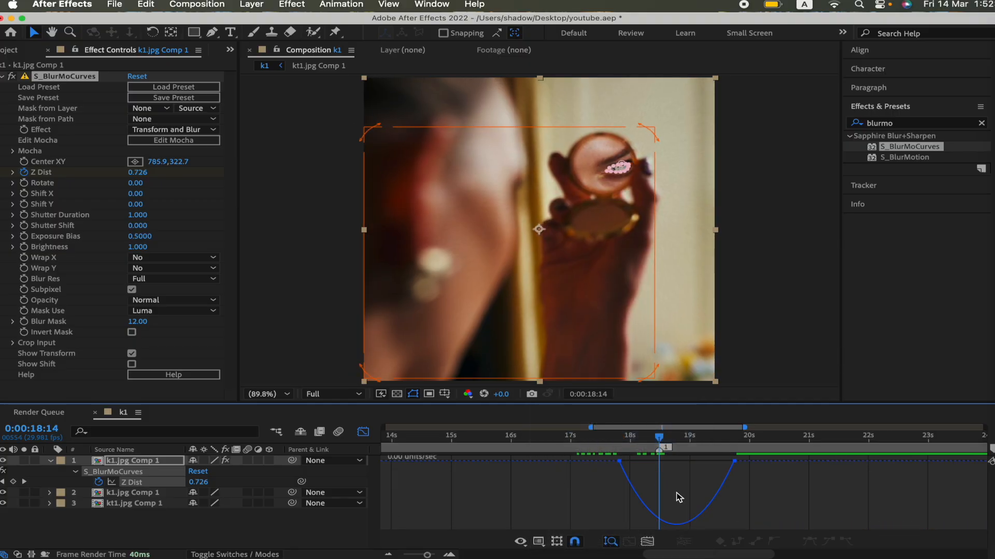
left_click(638, 491)
mouse_move(639, 461)
left_mouse_down()
mouse_move(682, 462)
mouse_move(655, 461)
left_mouse_up()
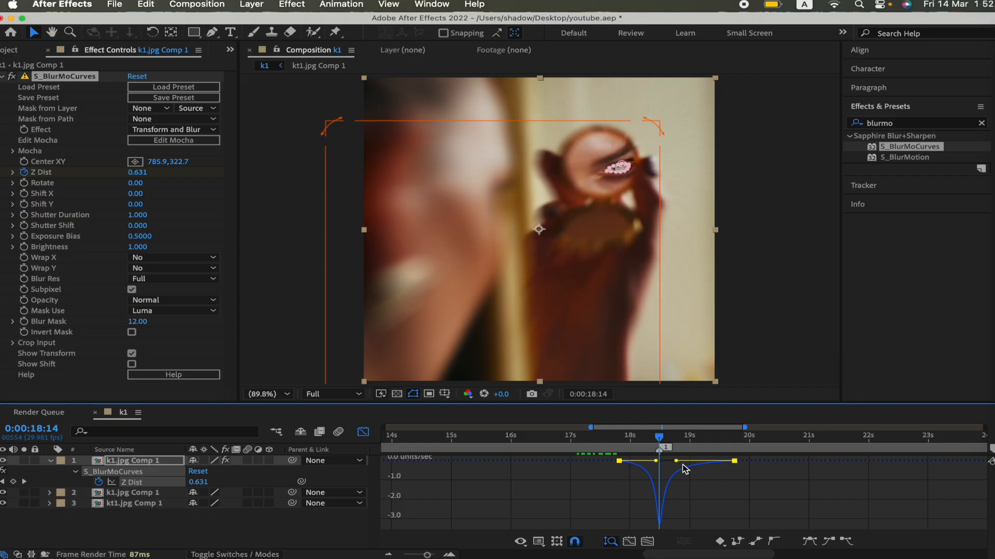
left_click(607, 438)
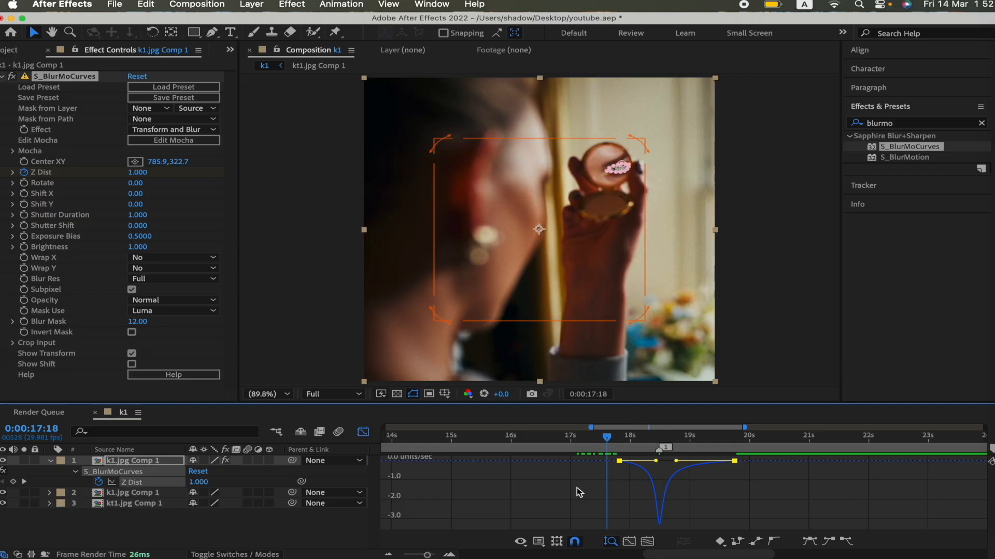
key("space")
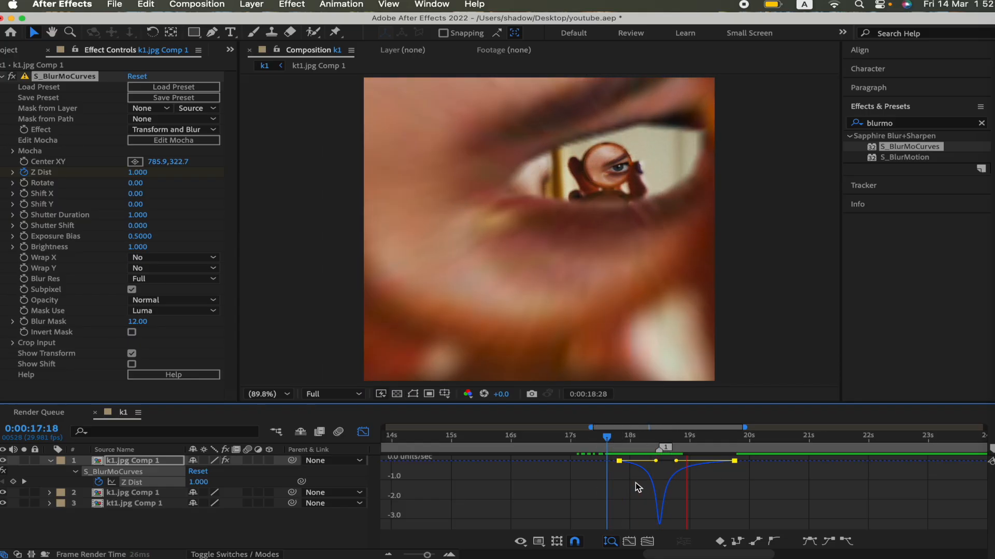
left_click(609, 438)
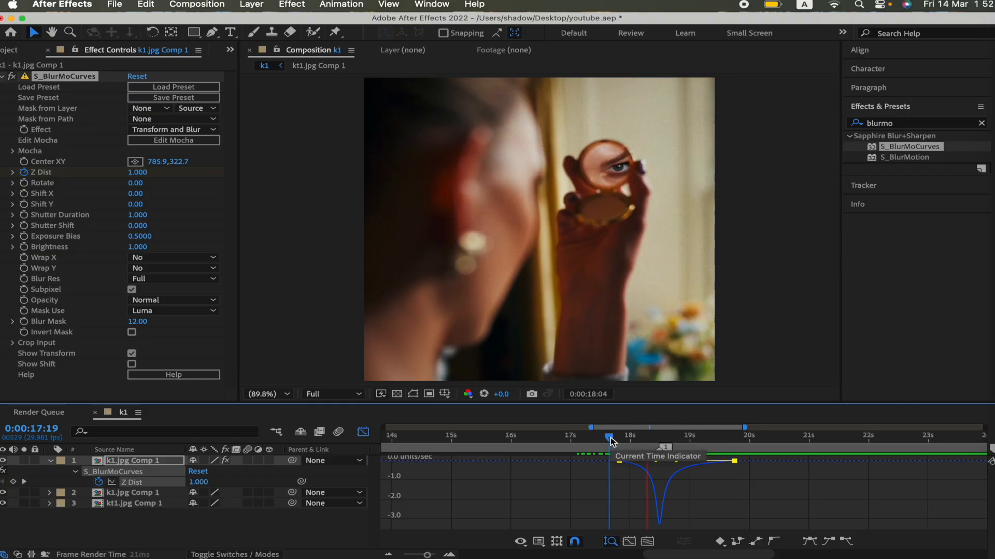
key("space")
left_click(362, 433)
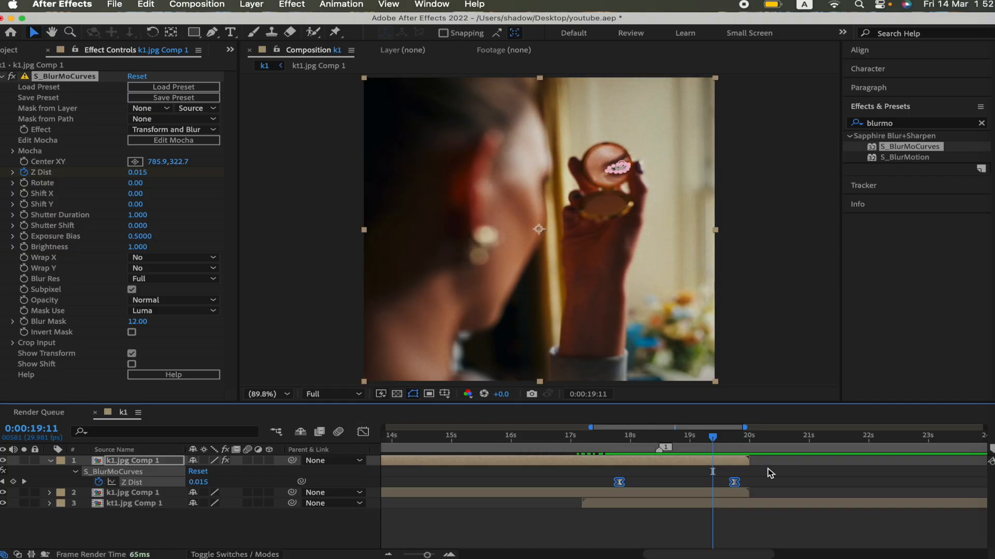
Move the top layer's ending Z Dist keyframe earlier, to 0:00:19:07, and preview the shortened zoom.
left_click_drag(734, 482, 705, 483)
left_click(631, 436)
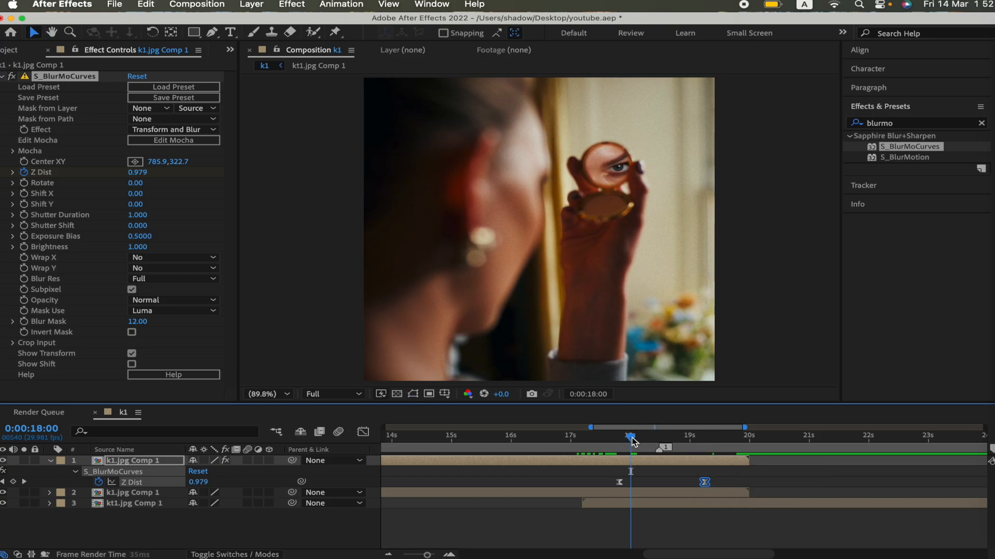
key("space")
Readjust the ease handle on the top layer's Z Dist speed graph for the shortened zoom and replay it.
left_click(363, 432)
left_click(659, 437)
left_click_drag(662, 461, 669, 461)
left_click(610, 437)
key("space")
left_click(612, 438)
key("space")
key("space")
left_click(363, 432)
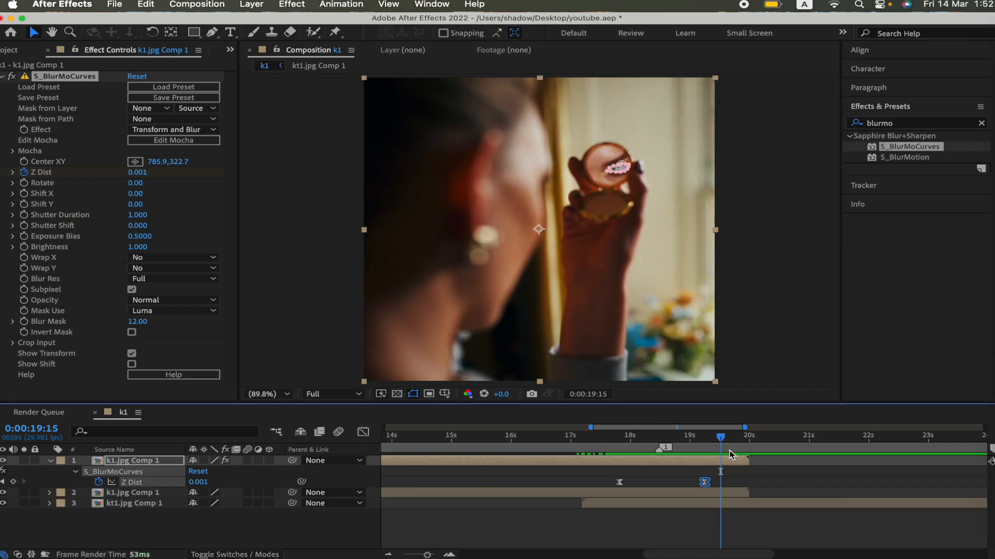
Save the project and copy the keyframed S_BlurMoCurves effect to the second k1.jpg Comp 1 layer at 0:00:17:24.
key("super+s")
left_click(620, 437)
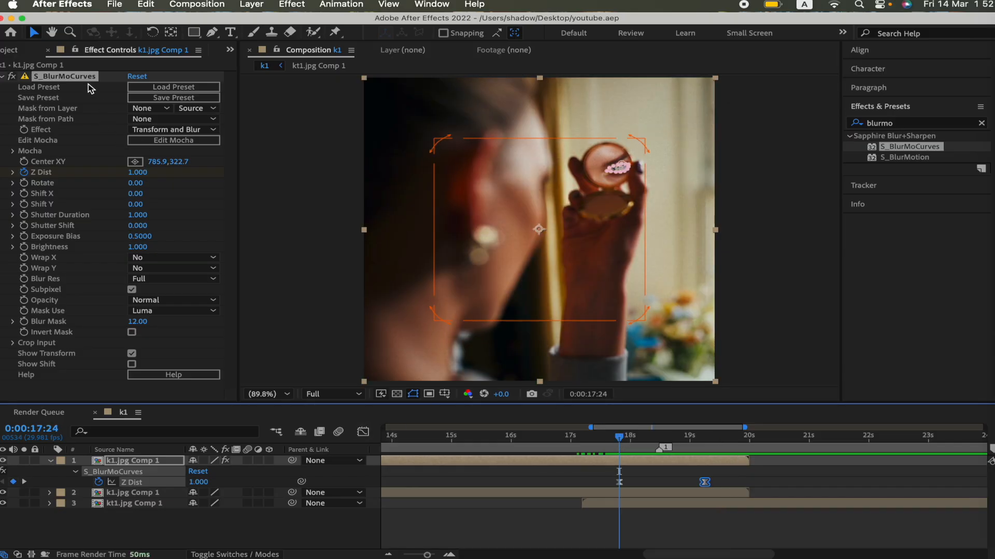
left_click(89, 78)
key("super+c")
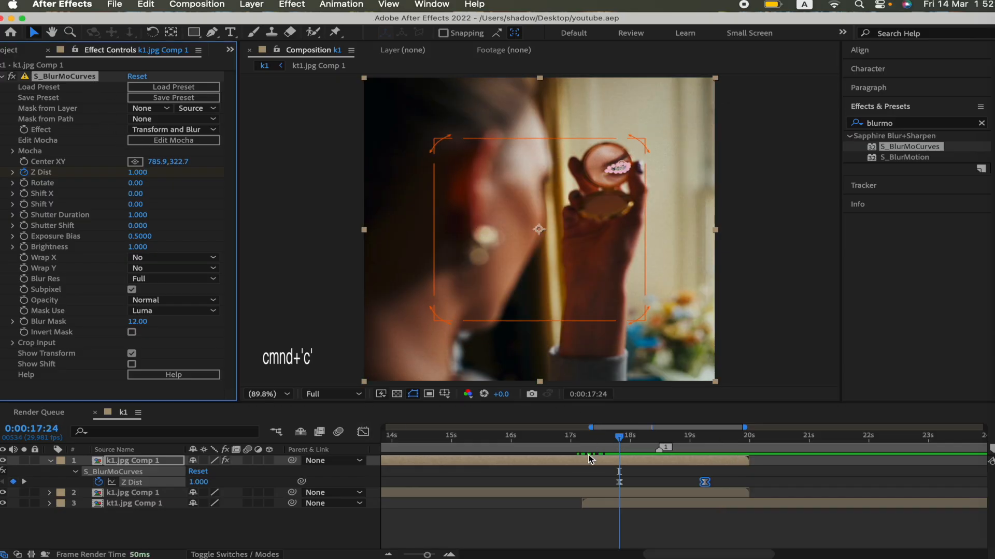
key("super+p")
left_click(625, 494)
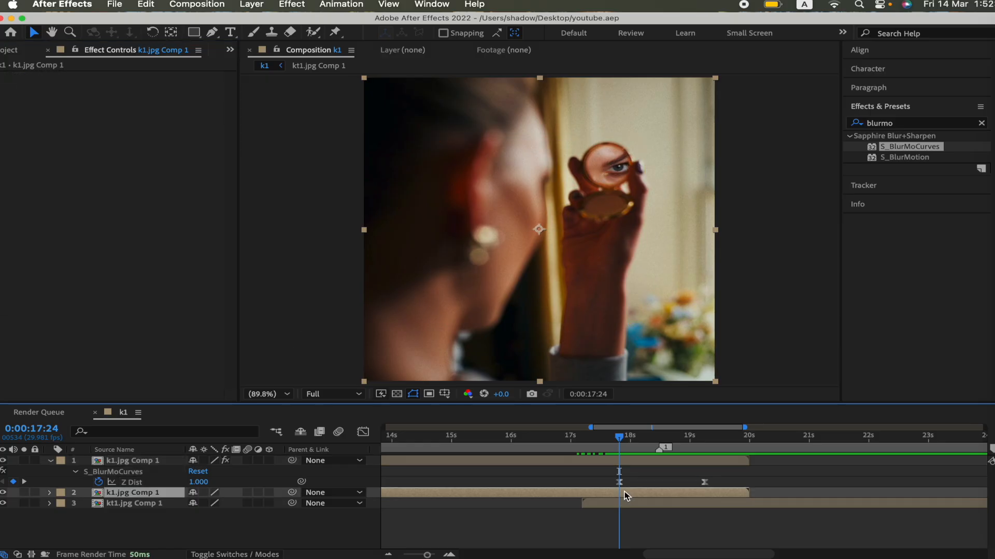
key("super+v")
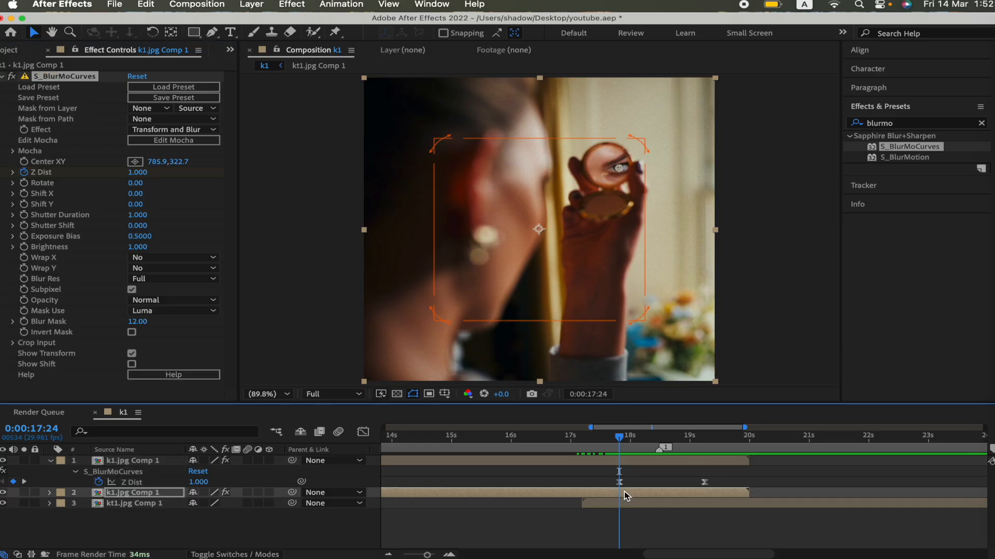
Keyframe the second k1.jpg Comp 1 layer's Opacity from 100% at 0:00:18:14 to 0% at 0:00:19:07.
left_click_drag(619, 437, 658, 438)
key("t")
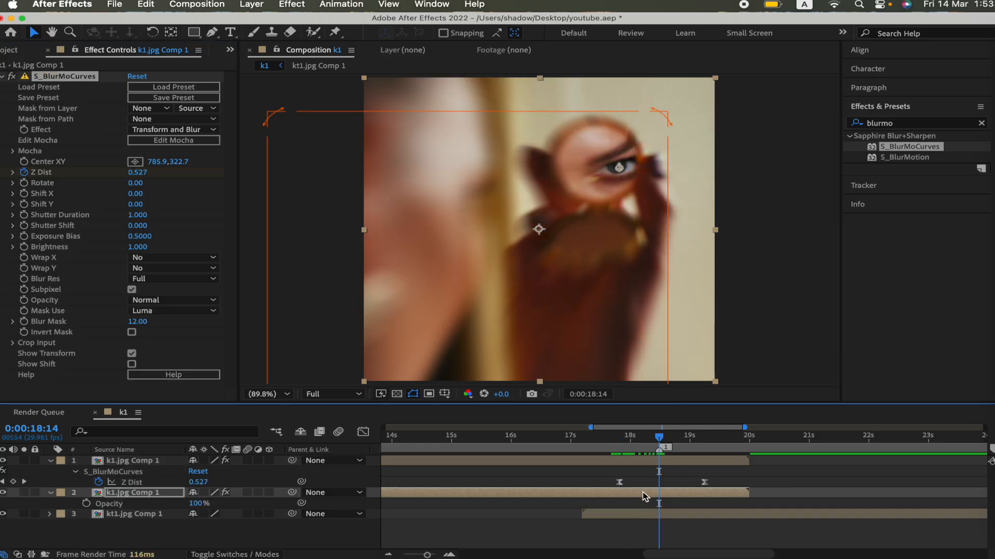
left_click(86, 504)
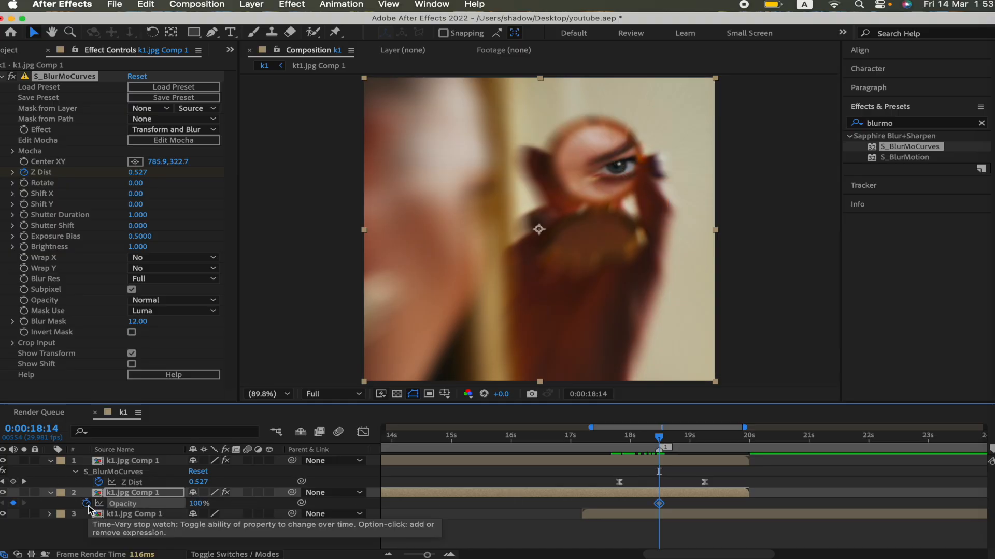
left_click(703, 436)
left_click_drag(704, 436, 705, 436)
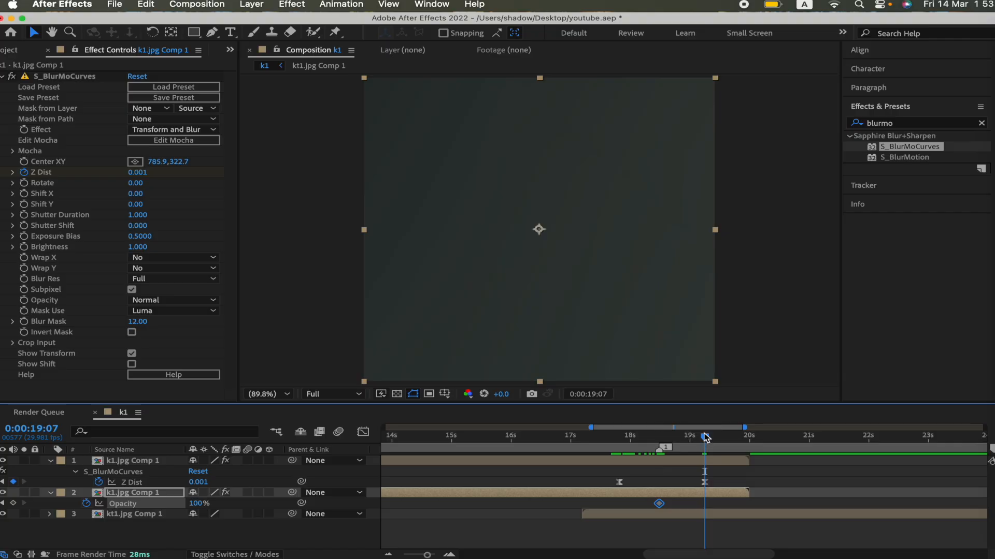
left_click_drag(204, 505, 171, 506)
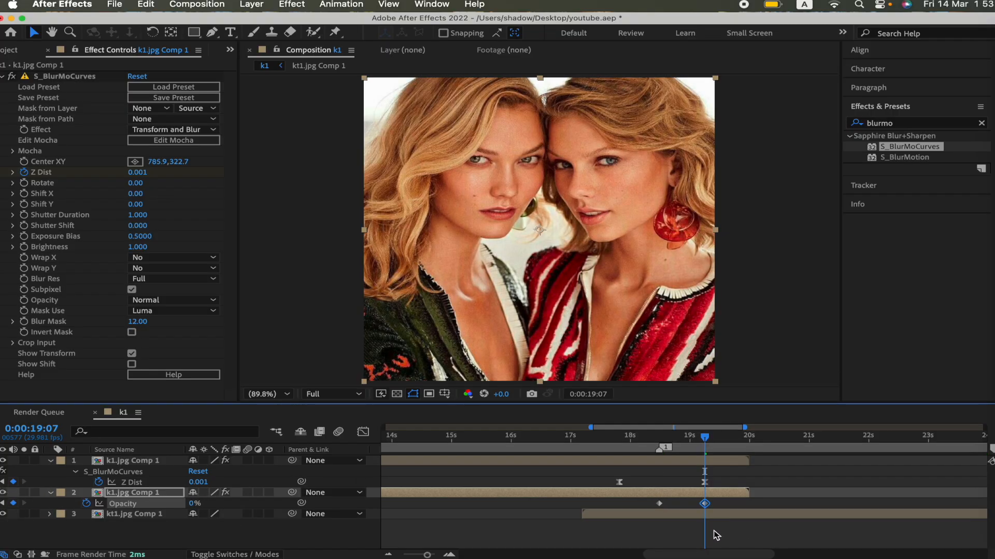
Apply Easy Ease to both Opacity keyframes and preview the fade into the second photo.
left_click_drag(644, 500, 755, 521)
key("F9")
left_click(661, 532)
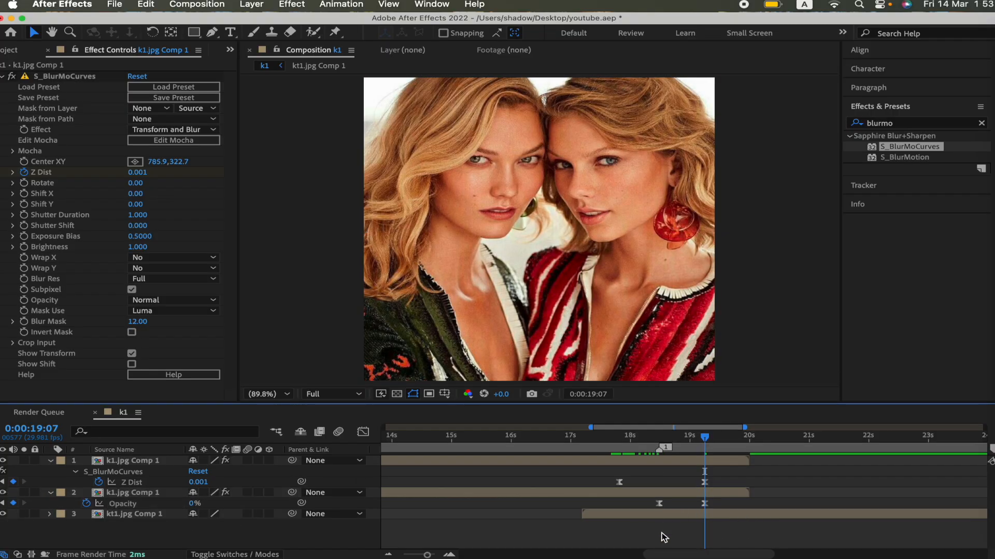
left_click(612, 437)
key("space")
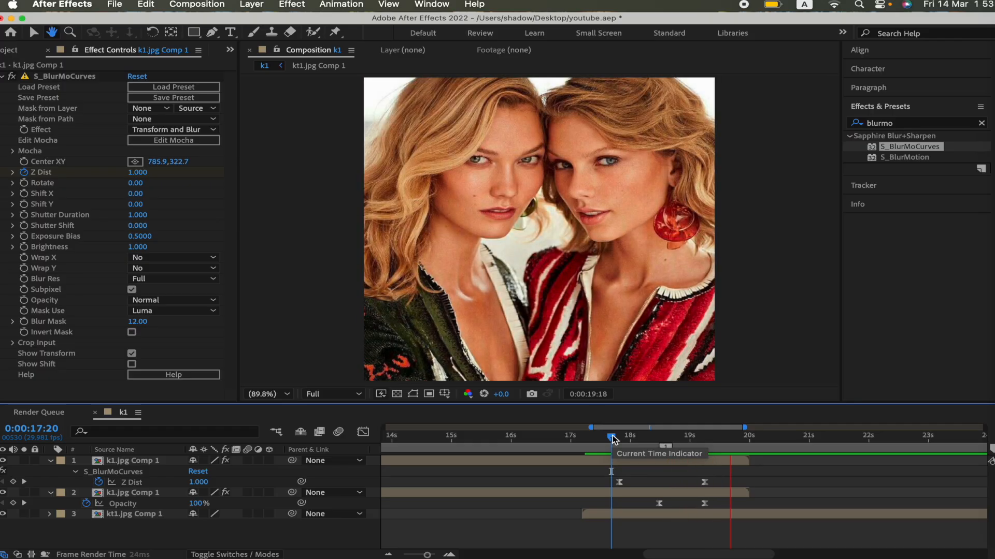
Apply S_BlurMoCurves to kt1.jpg Comp 1 and keyframe Z Dist from 1.180 at 0:00:18:14 to 1.000 at 0:00:19:07.
left_click_drag(612, 438, 659, 438)
left_click(686, 520)
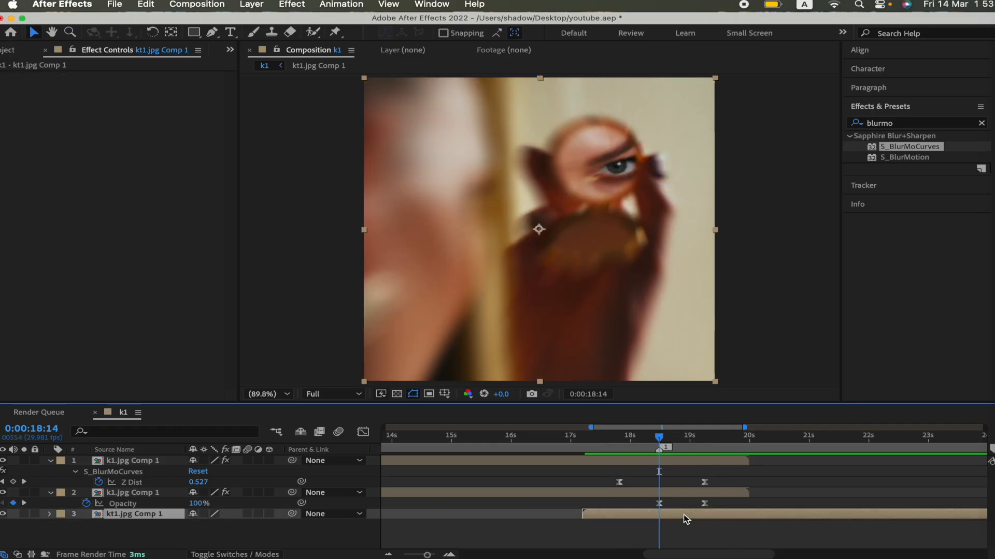
double_click(915, 148)
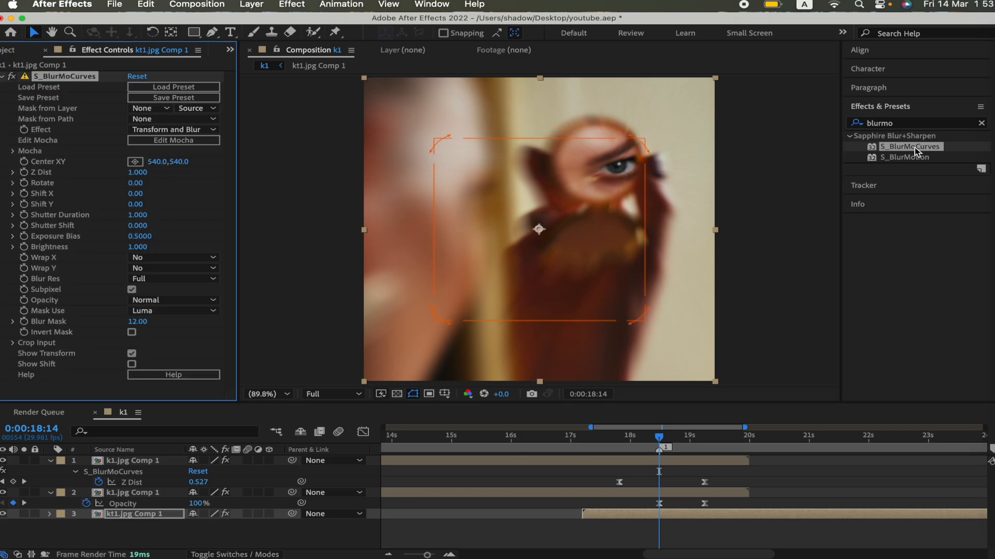
left_click(24, 173)
left_click_drag(140, 176, 155, 173)
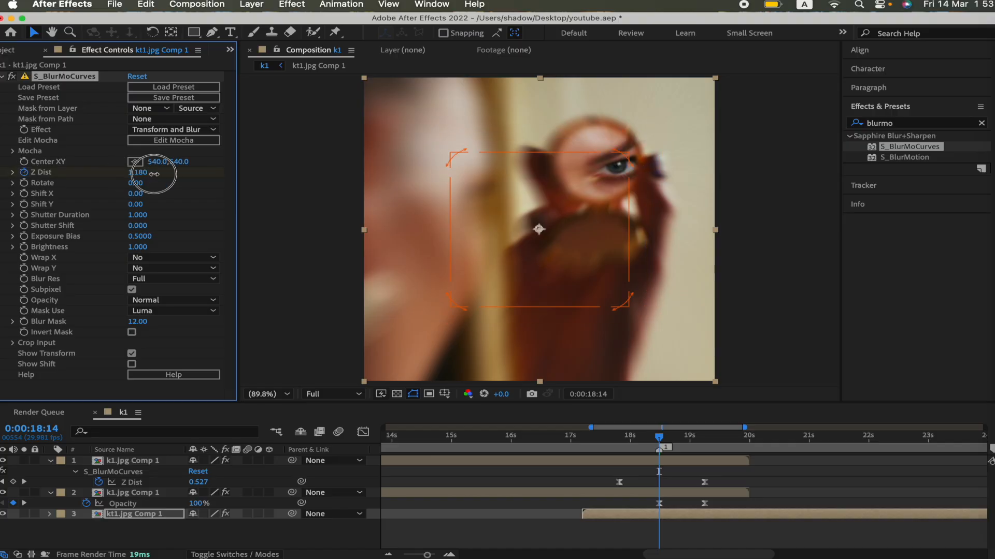
left_click(704, 436)
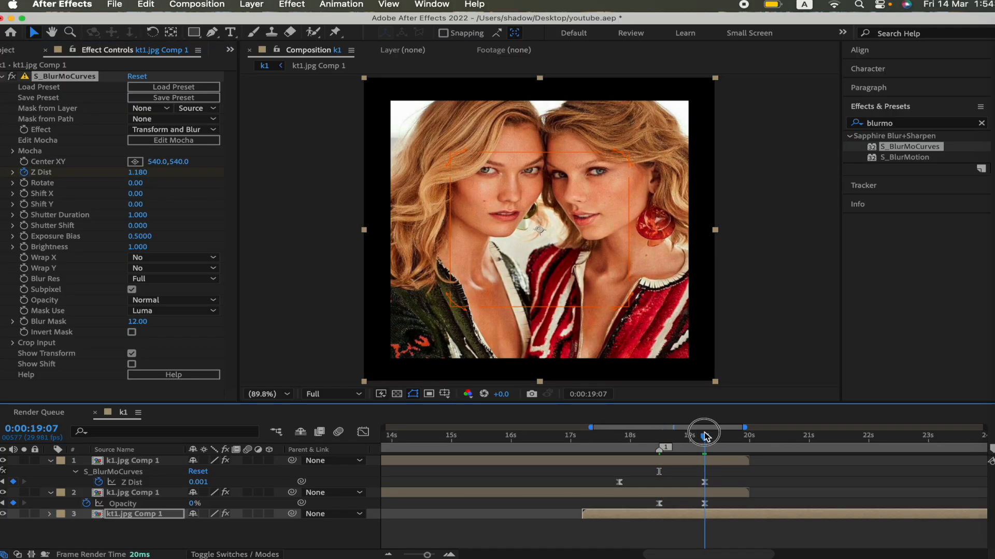
left_click(139, 172)
type("1")
key("Return")
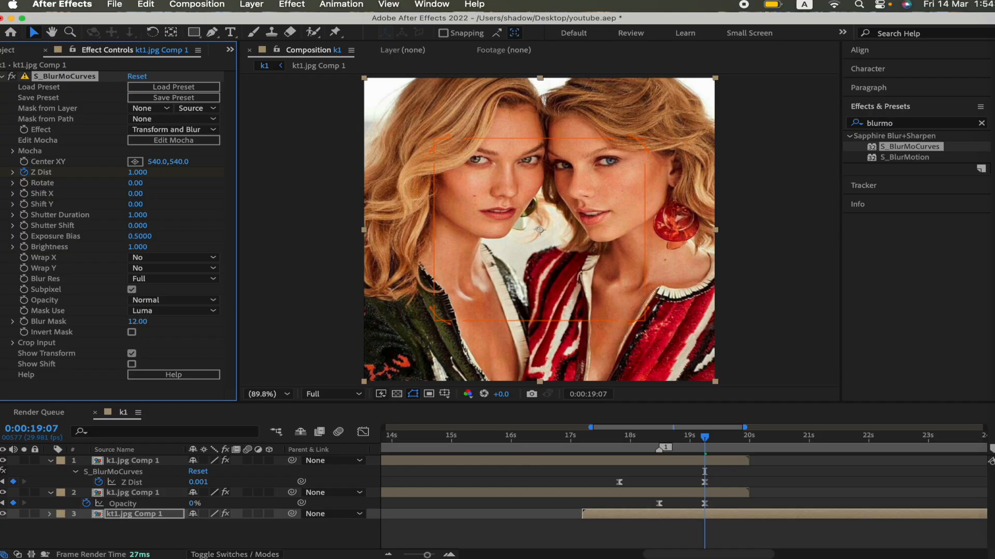
Set both Wrap X and Wrap Y to Reflect in the S_BlurMoCurves effect on kt1.jpg Comp 1.
left_click(176, 268)
left_click(183, 262)
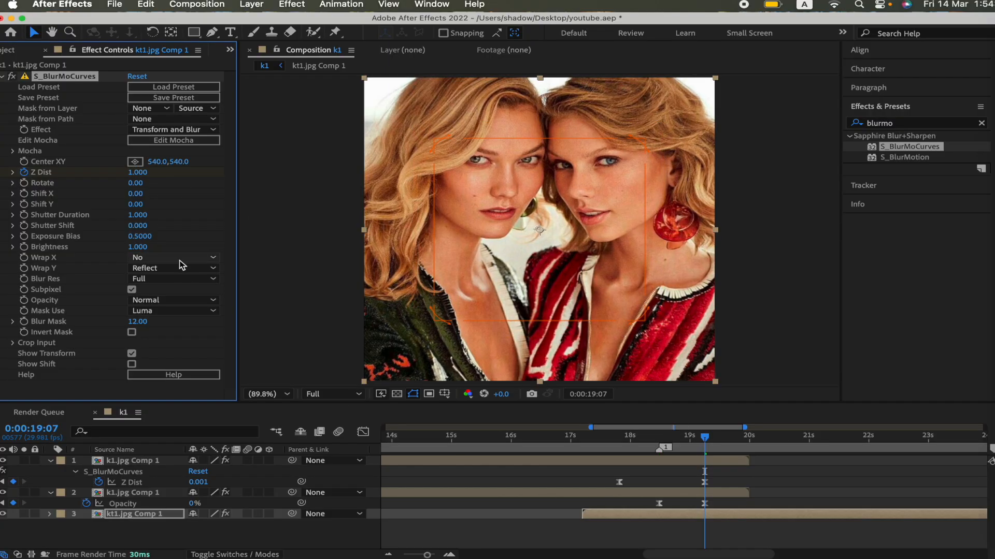
left_click(180, 260)
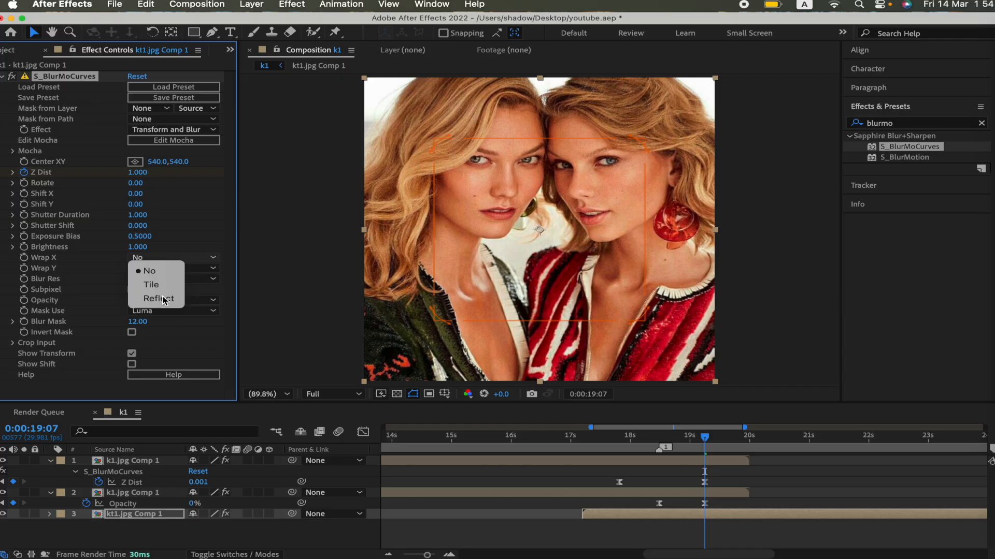
left_click(163, 299)
Apply Easy Ease to both Z Dist keyframes on kt1.jpg Comp 1.
key("u")
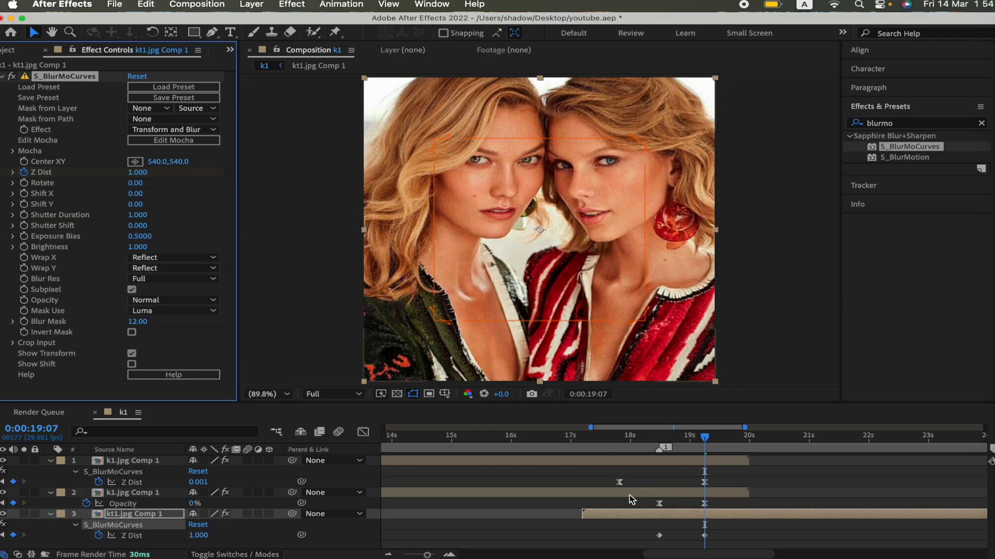
left_click_drag(632, 531, 753, 556)
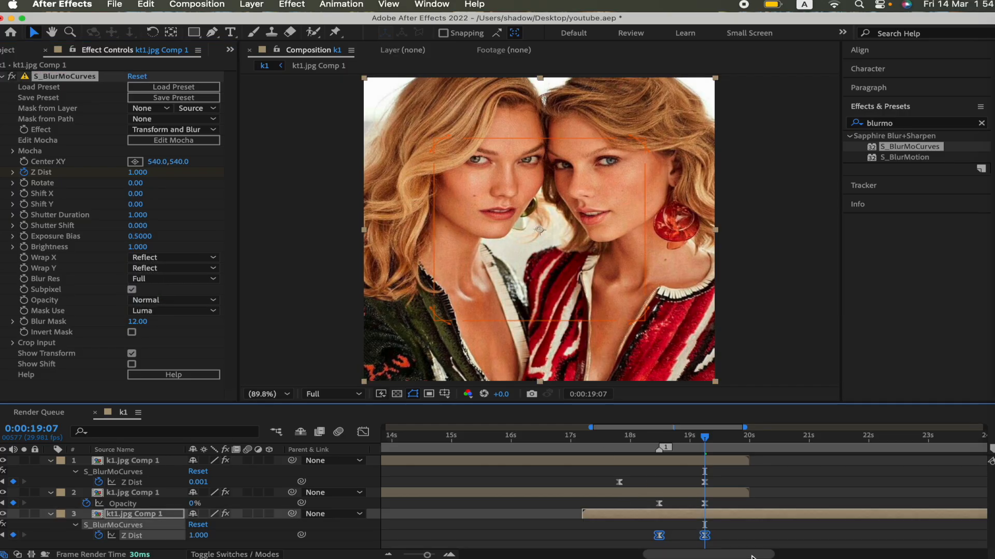
key("F9")
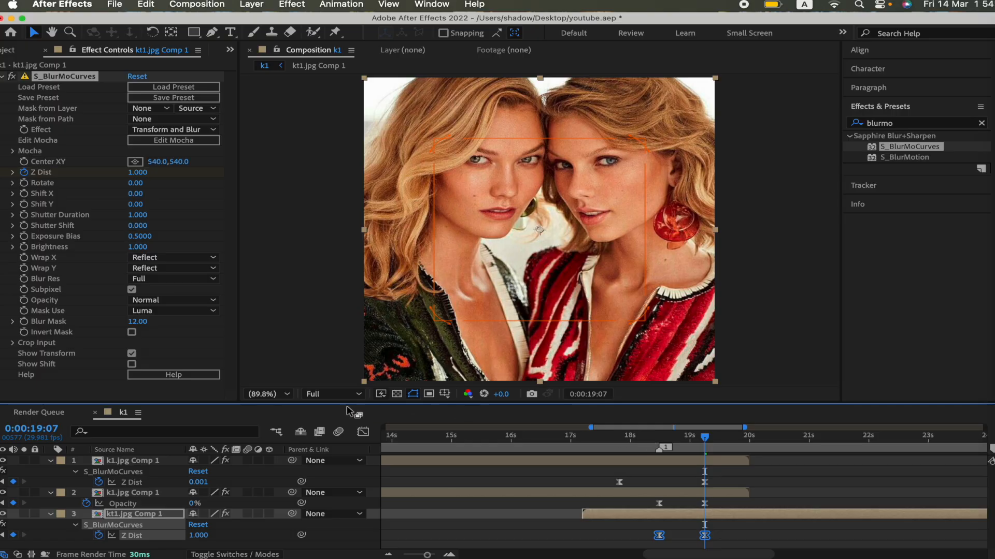
Adjust the ease handles of kt1.jpg Comp 1's Z Dist speed graph and preview the transition.
left_click(363, 432)
left_click_drag(666, 461, 662, 461)
mouse_move(697, 461)
left_mouse_down()
mouse_move(681, 461)
mouse_move(697, 461)
left_mouse_up()
left_click(623, 438)
key("space")
key("space")
left_click(622, 437)
key("space")
left_click(735, 441)
Extend the ease handle further on kt1.jpg Comp 1's Z Dist speed graph and replay the transition.
left_click(705, 439)
left_click_drag(663, 461, 684, 461)
left_click(649, 438)
key("space")
key("space")
left_click(635, 439)
key("space")
left_click(725, 439)
left_click(645, 437)
key("space")
key("space")
left_click(363, 433)
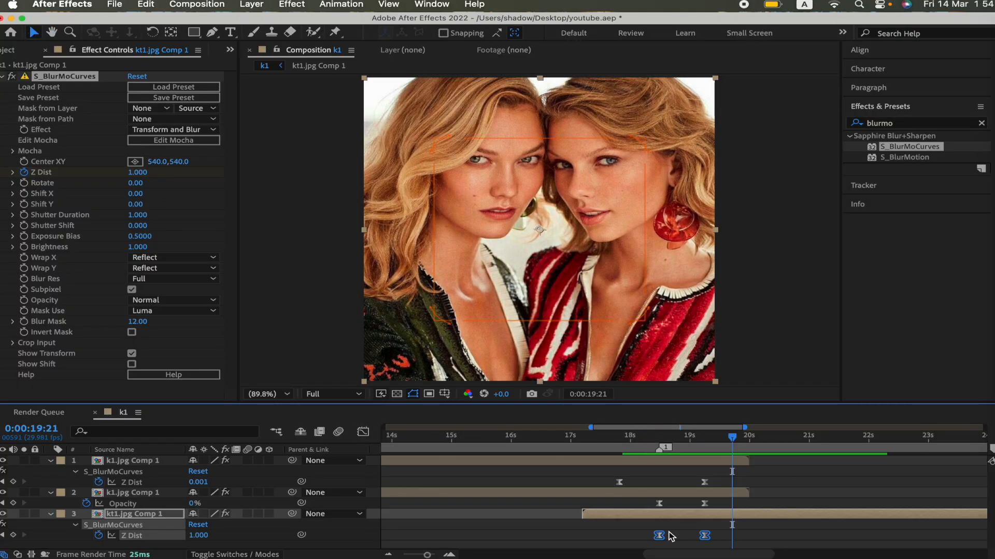
Nudge both Z Dist keyframes on kt1.jpg Comp 1 slightly later and preview the complete transition.
left_click_drag(645, 546, 719, 528)
left_click_drag(706, 536, 661, 536)
left_click(623, 438)
key("space")
key("space")
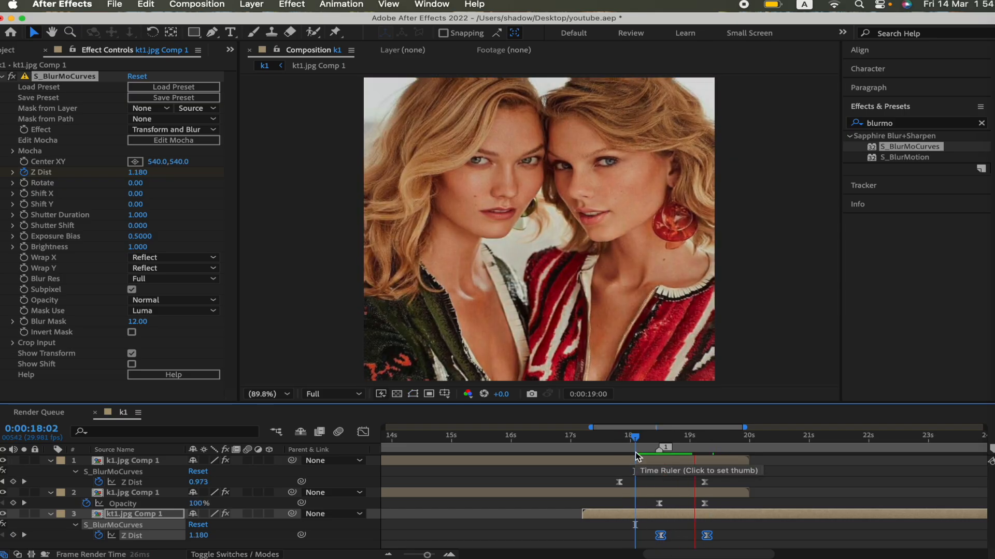
left_click(573, 438)
key("space")
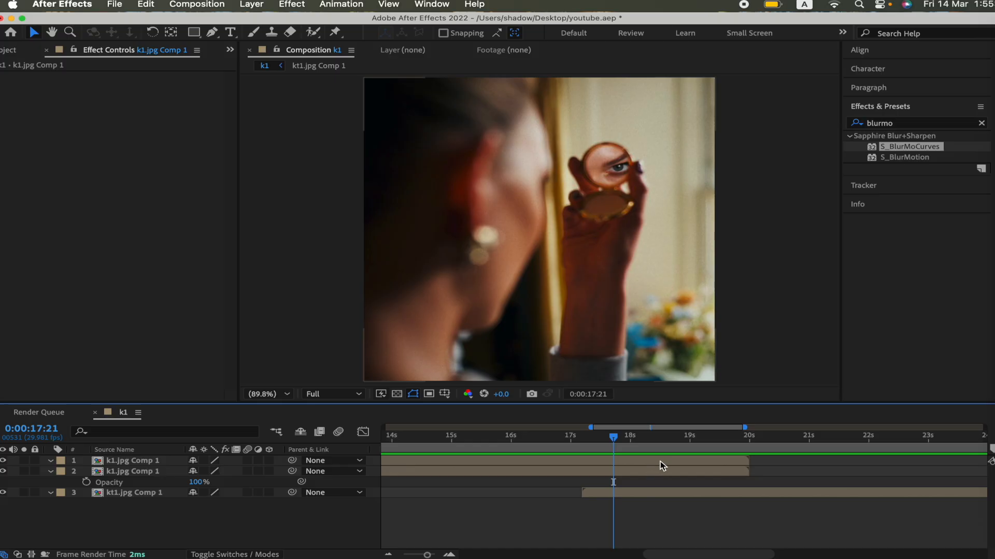
Move the anchor point of the top k1.jpg Comp 1 layer onto the eye in the mirror.
left_click(661, 463)
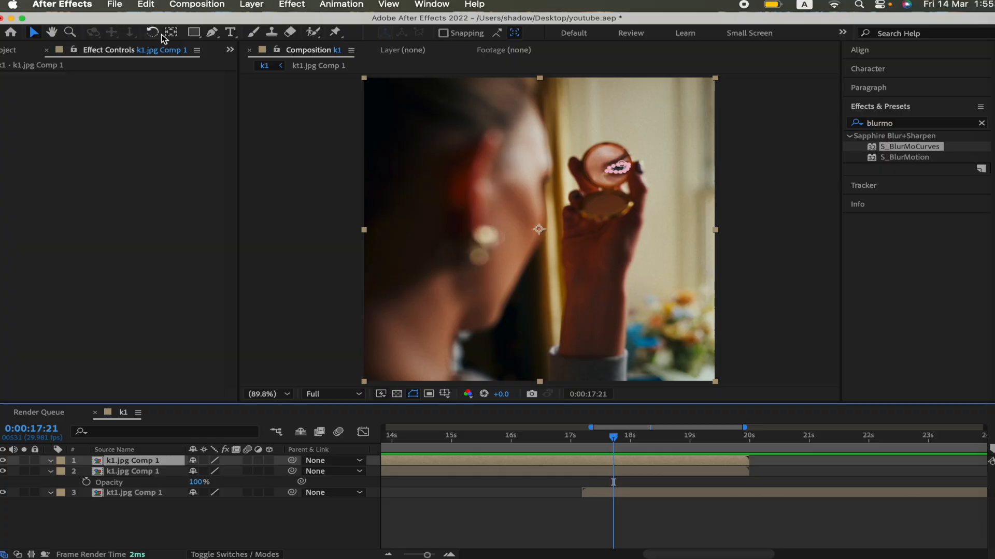
left_click(403, 72)
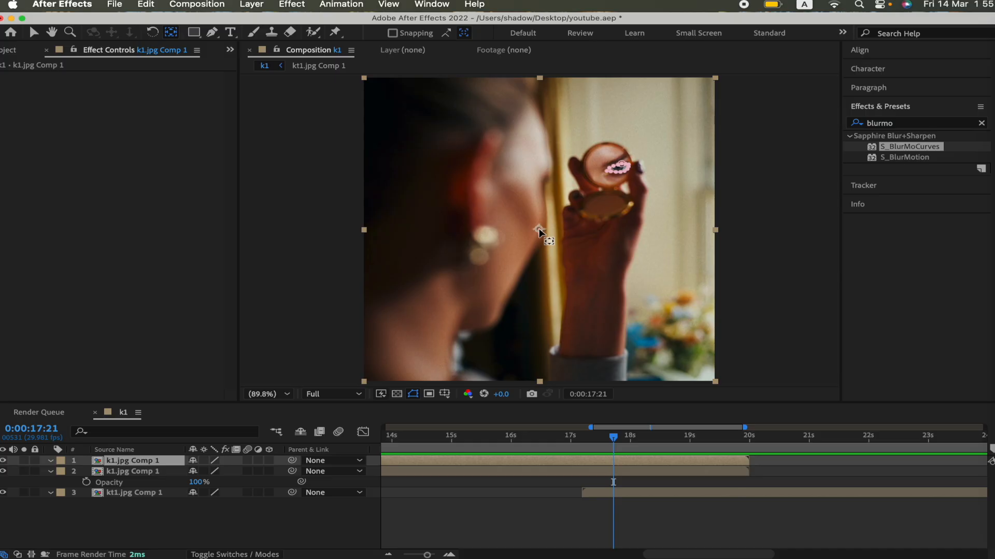
left_click_drag(539, 229, 616, 175)
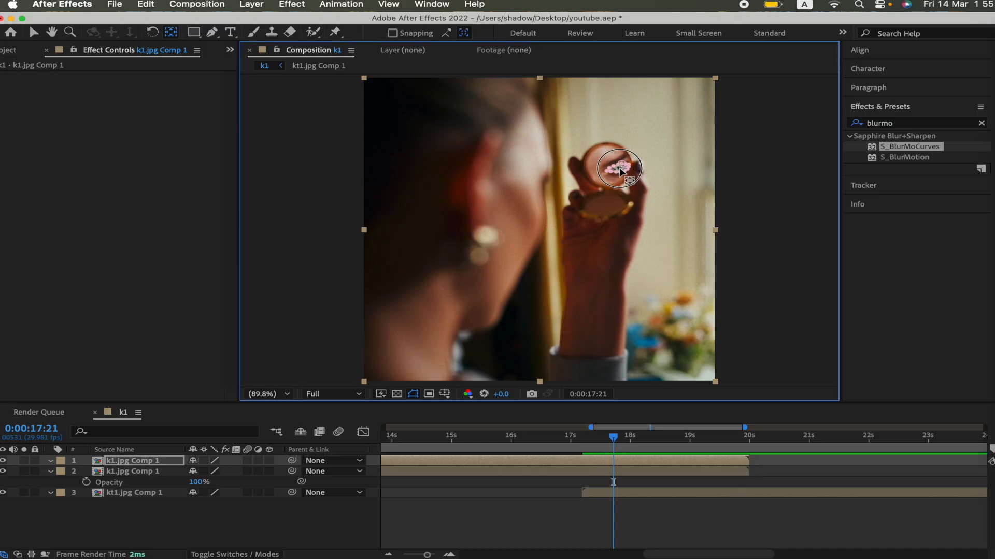
Keyframe the top k1.jpg Comp 1 layer's Scale at 100% at 0:00:18:09 and 5842% at 0:00:19:05.
left_click(653, 438)
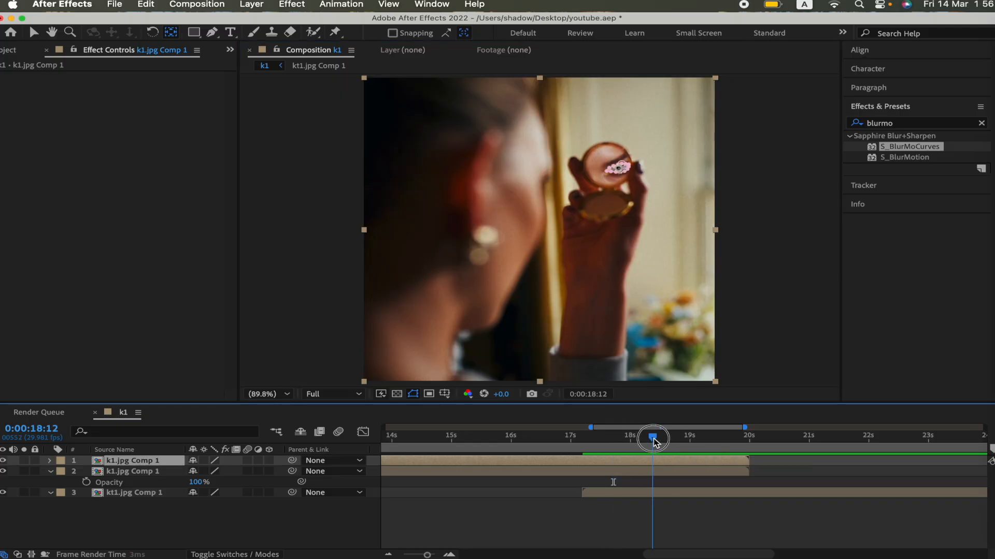
left_click_drag(654, 441, 648, 439)
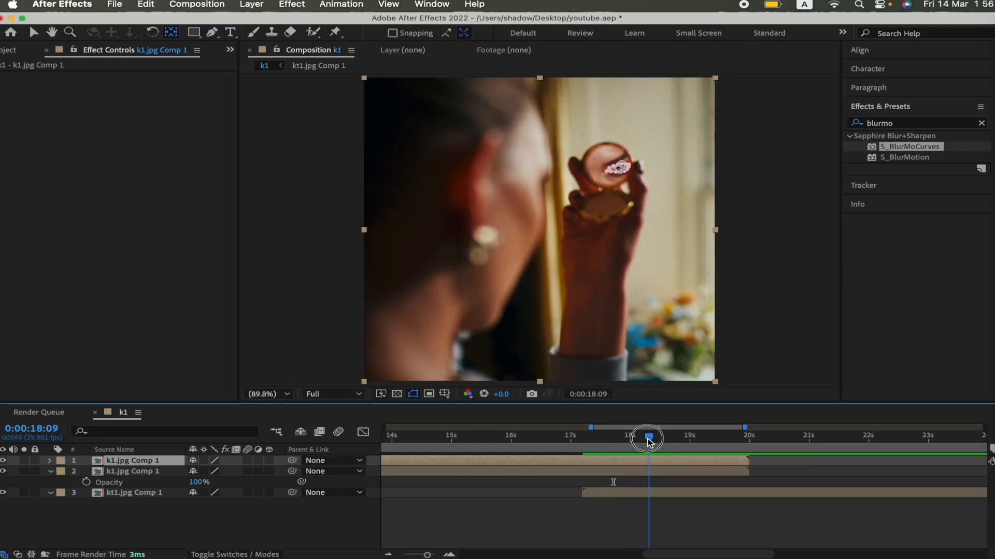
key("s")
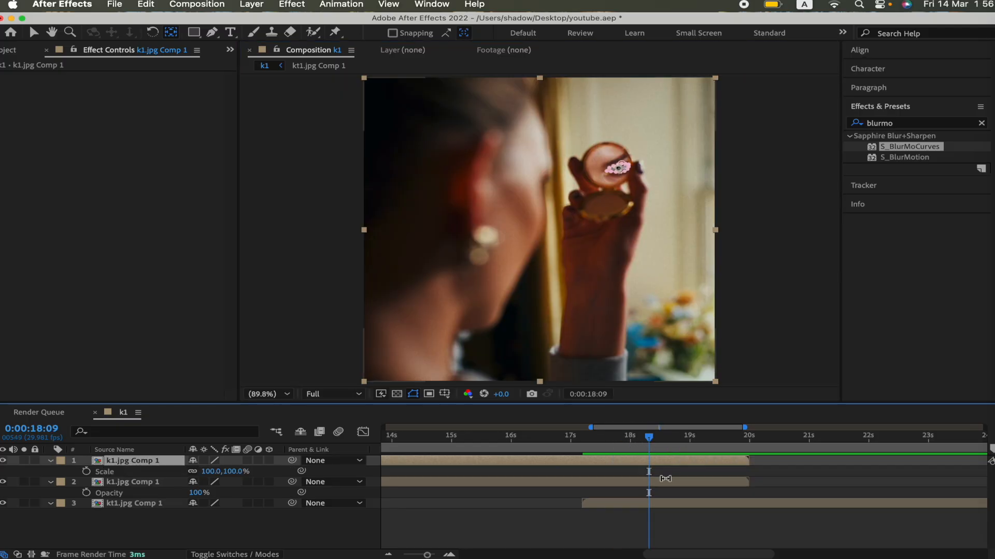
left_click(86, 471)
left_click(699, 436)
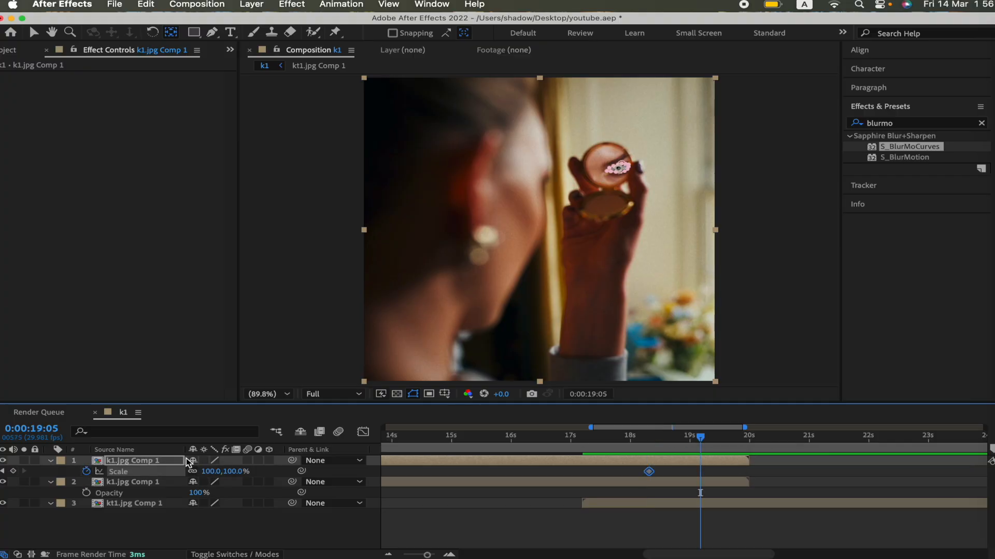
left_click_drag(210, 471, 880, 492)
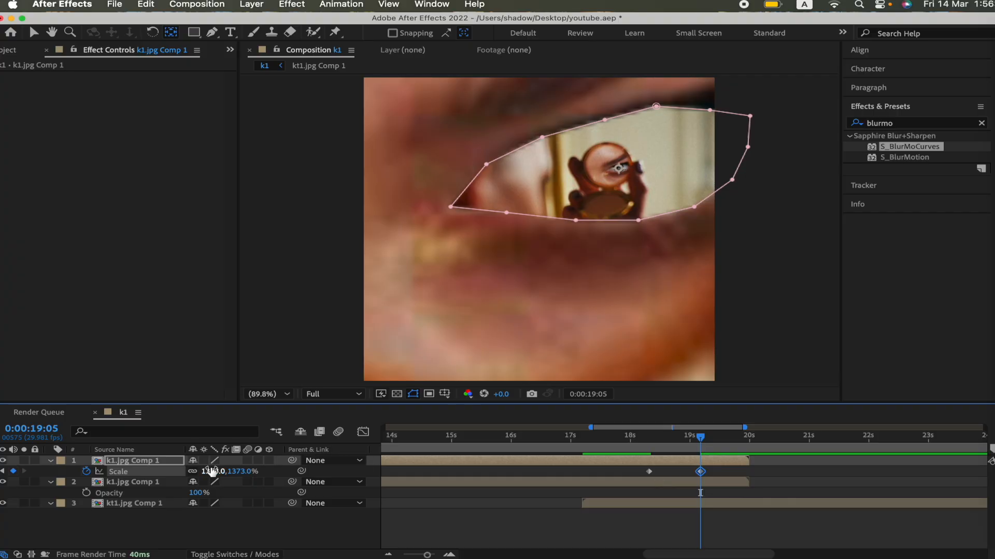
left_click_drag(210, 472, 792, 472)
Apply Easy Ease to the top layer's two Scale keyframes and shape their speed graph into a steep central peak.
left_click_drag(633, 467, 733, 480)
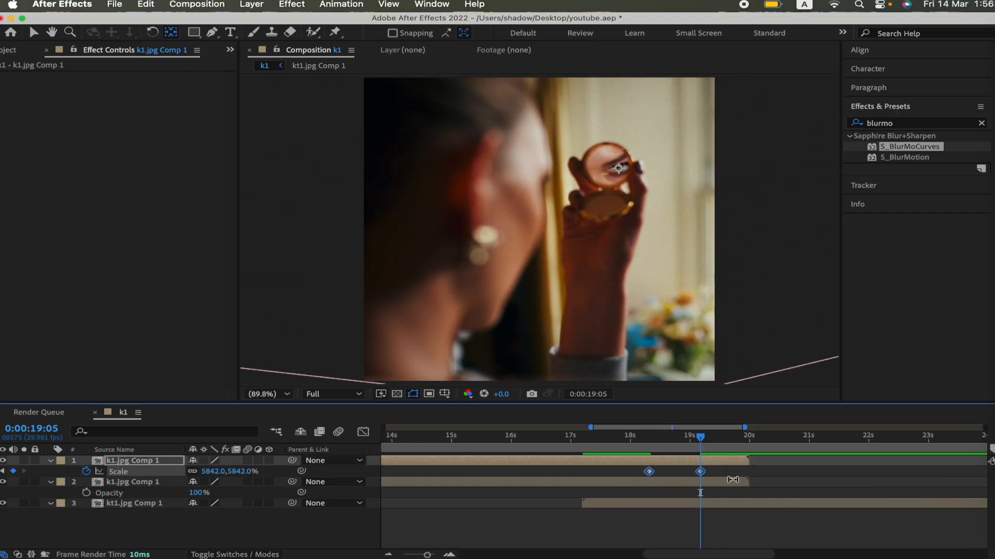
left_click(363, 432)
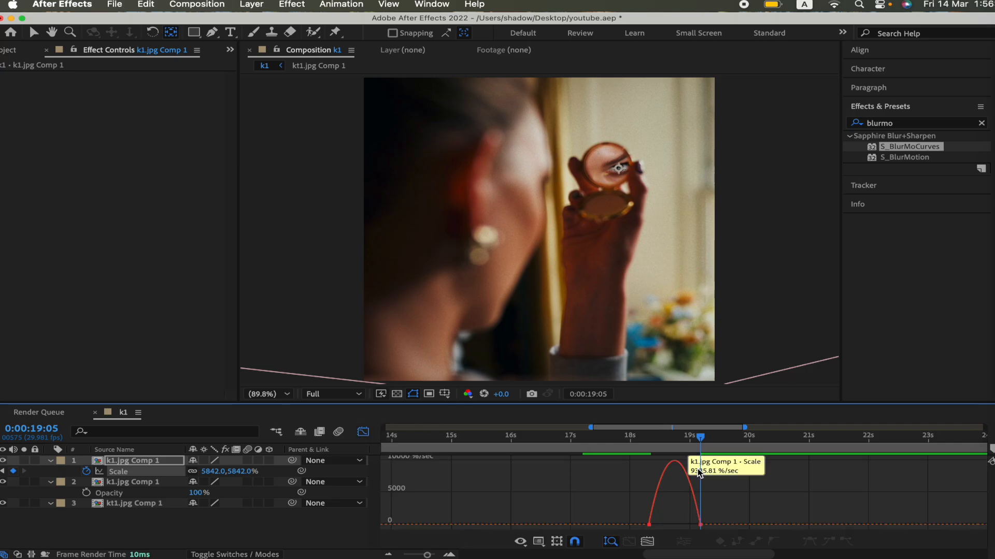
left_click(674, 436)
left_click(649, 525)
left_click_drag(666, 525, 546, 529)
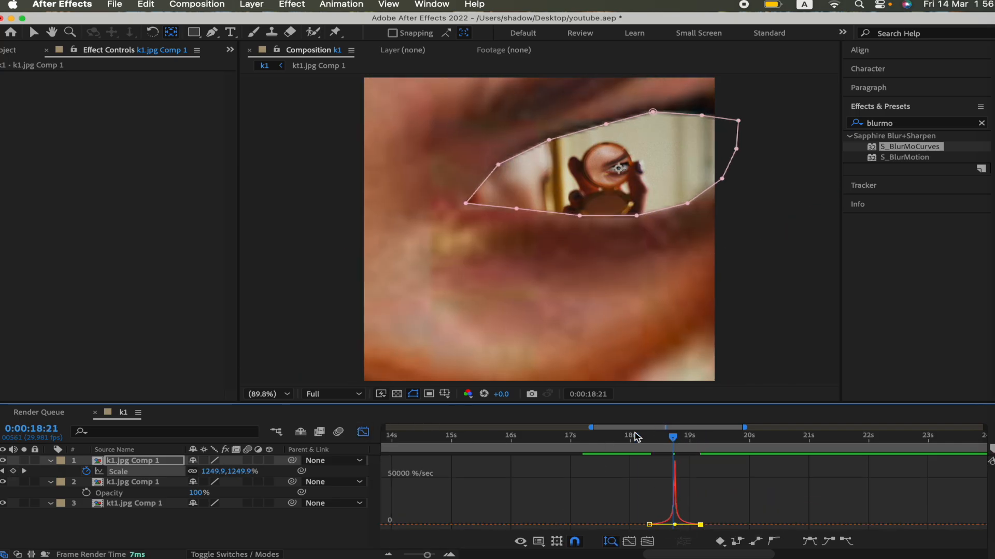
left_click_drag(635, 437, 706, 438)
Preview the zoom, then move the top layer's second Scale keyframe to 0:00:19:23 and replay it.
left_click(364, 431)
left_click(648, 438)
key("space")
key("space")
left_click(684, 475)
left_click_drag(699, 471, 736, 471)
left_click(640, 438)
key("space")
key("space")
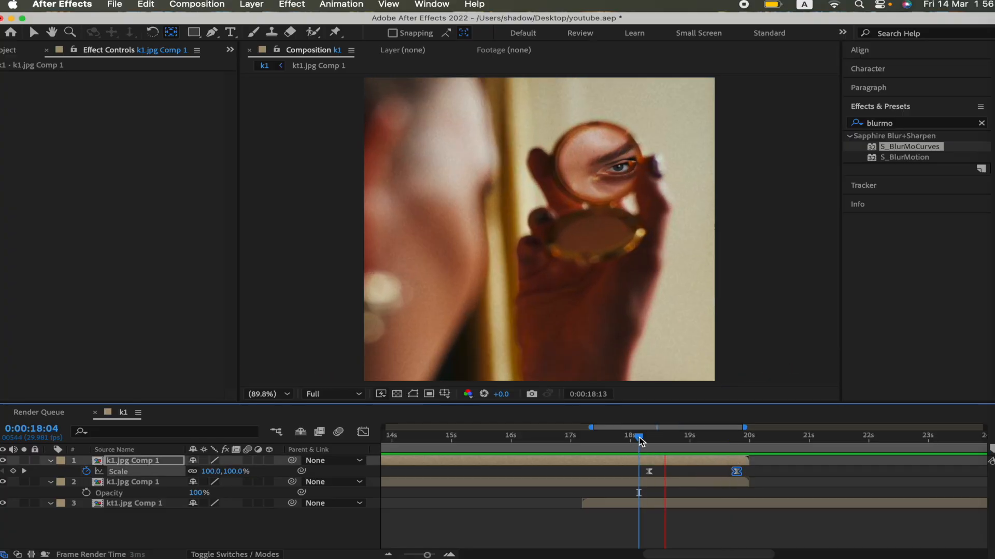
Refine the ease handle of the top layer's last Scale keyframe in the speed graph and preview the zoom.
left_click(363, 431)
mouse_move(692, 525)
left_mouse_down()
mouse_move(707, 525)
mouse_move(674, 525)
mouse_move(692, 526)
left_mouse_up()
left_click(627, 439)
key("space")
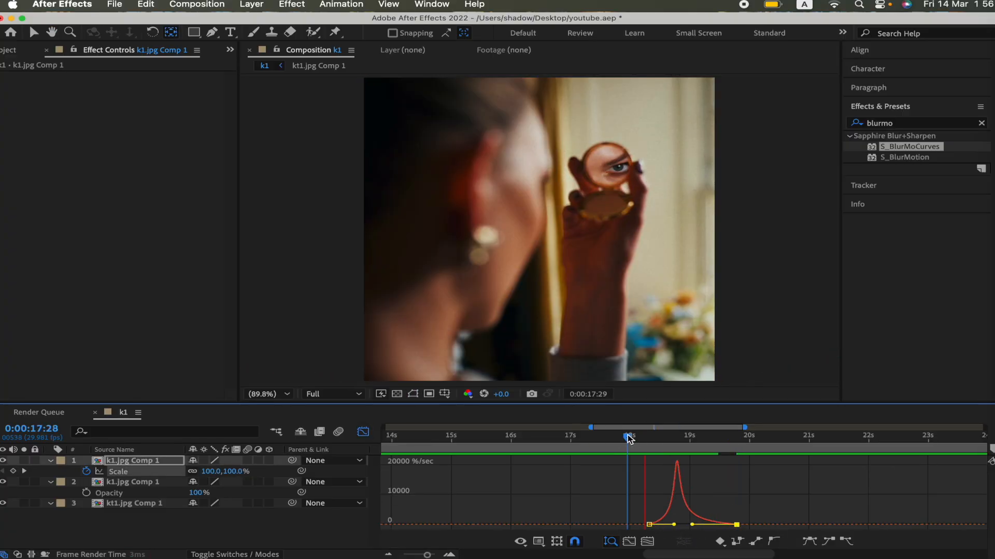
key("space")
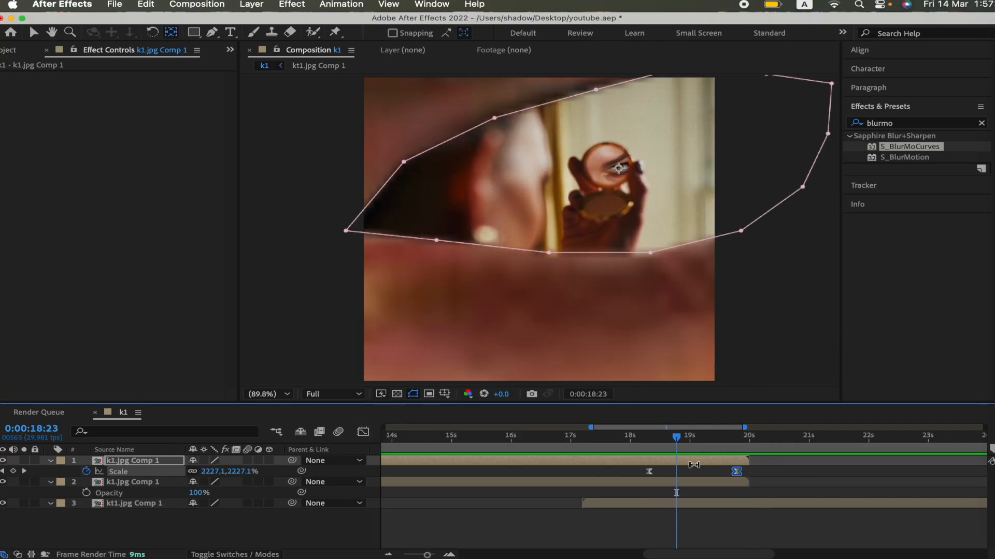
Set the Mask Feather of Mask 1 on the top k1.jpg Comp 1 layer to 3.0 pixels and check the composition.
key("m")
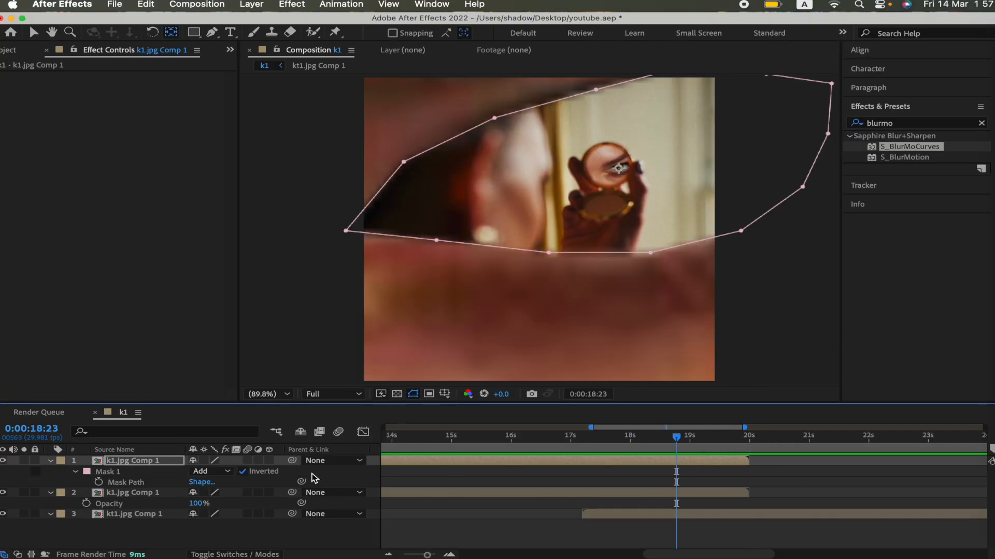
left_click(76, 472)
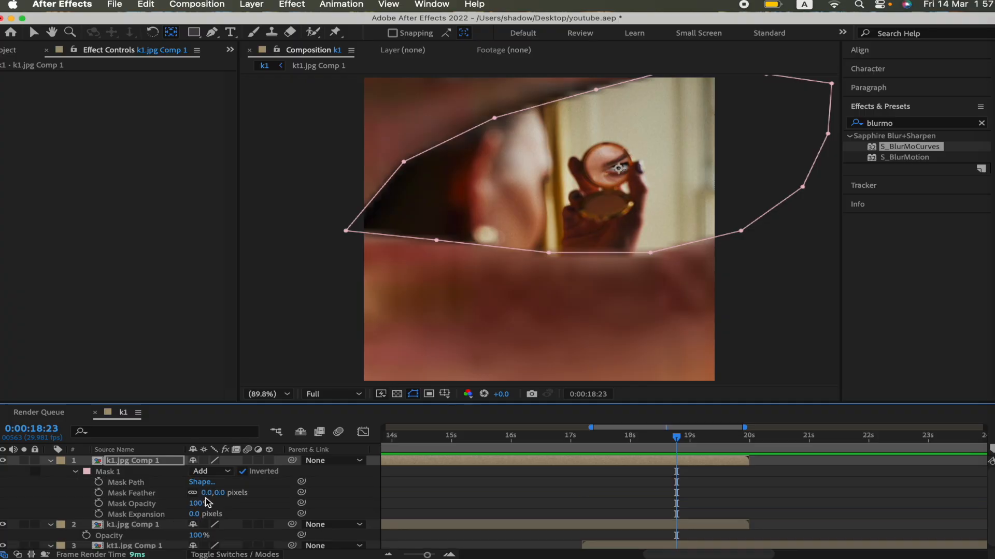
mouse_move(206, 493)
left_mouse_down()
mouse_move(264, 493)
mouse_move(195, 488)
left_mouse_up()
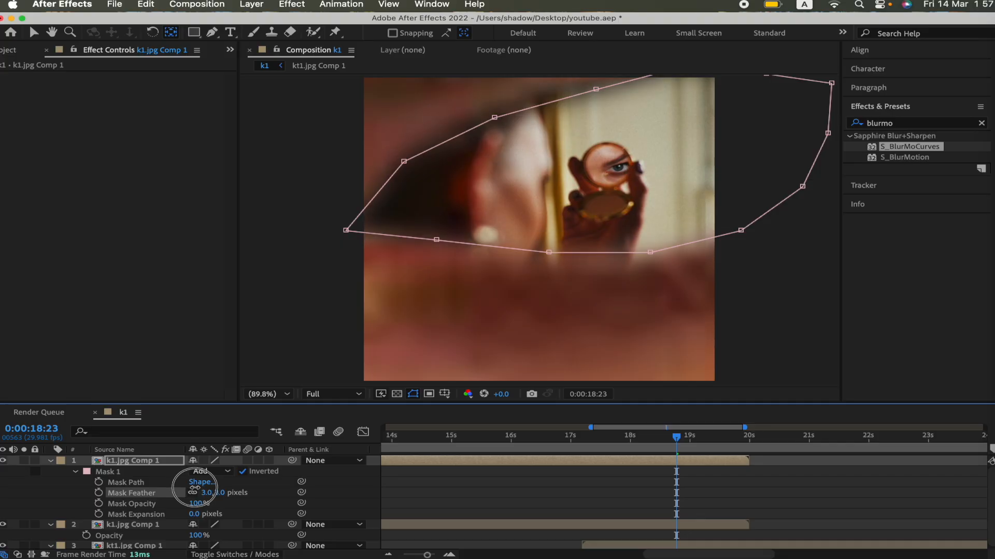
left_click(655, 486)
left_click(596, 438)
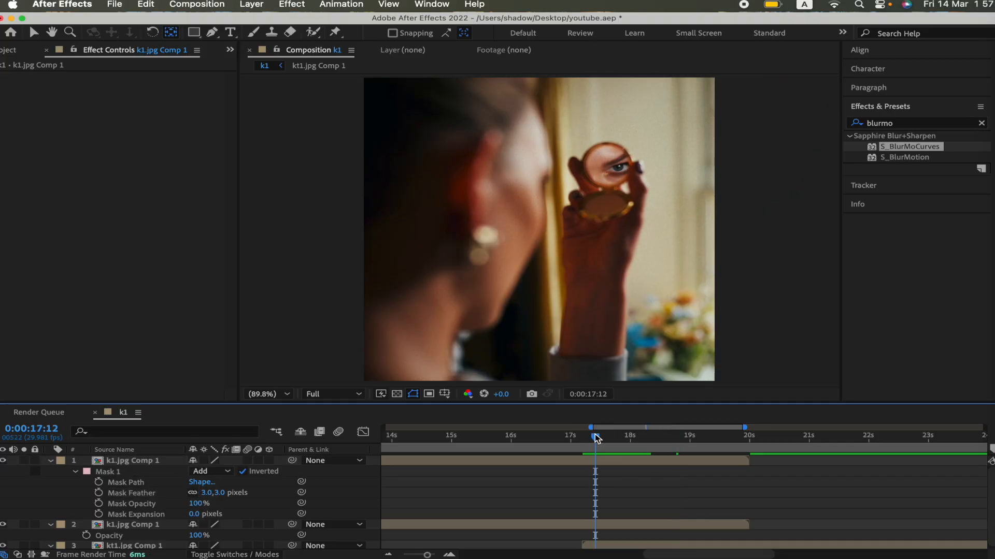
Keyframe the second k1.jpg Comp 1 layer's Opacity at 100% at 0:00:18:29 and 0% at 0:00:19:23.
left_click(659, 461)
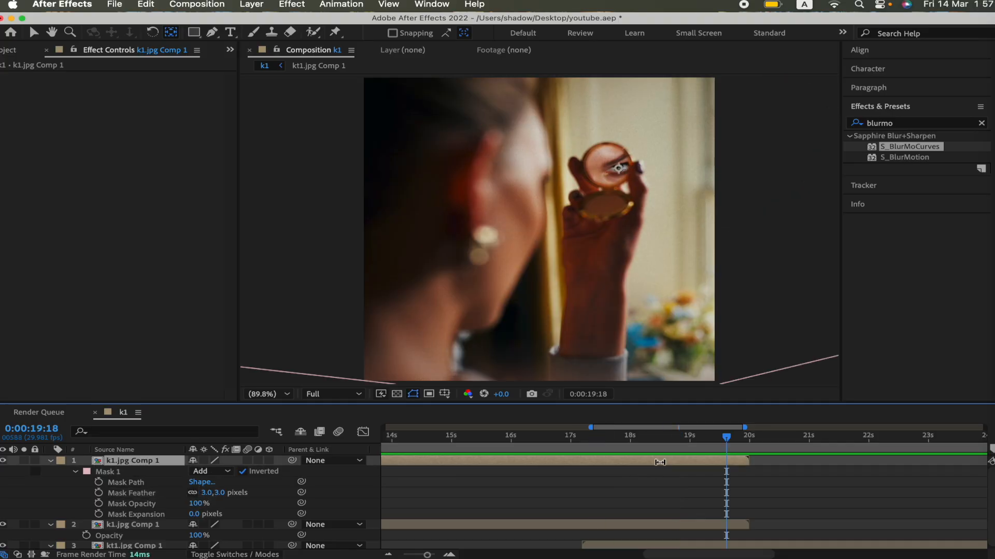
key("u")
left_click(687, 483)
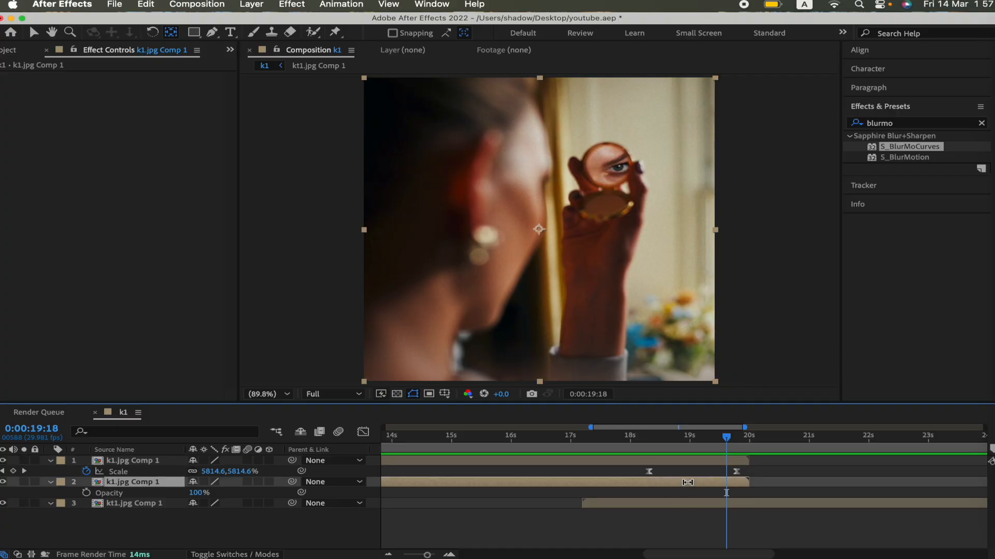
left_click(687, 440)
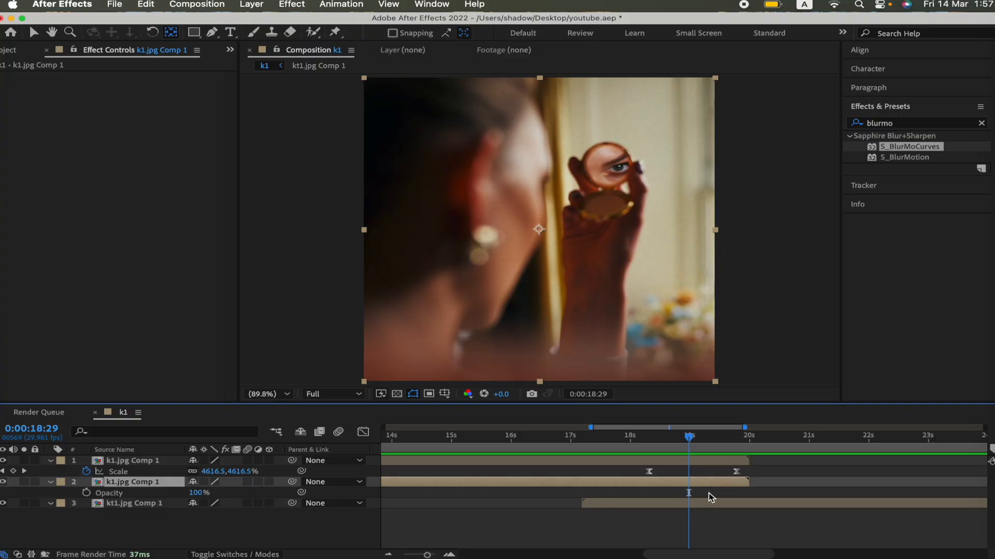
left_click(86, 493)
left_click(736, 437)
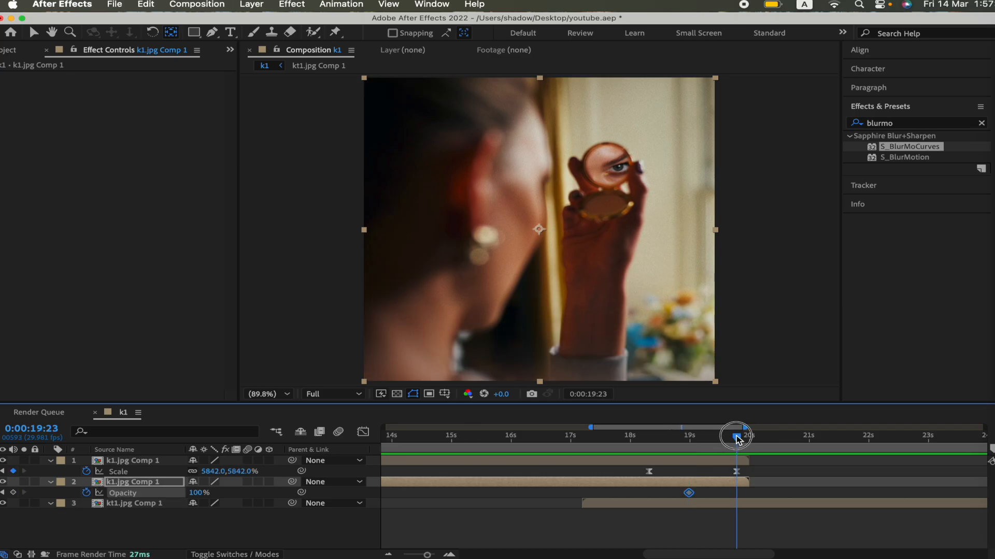
left_click_drag(194, 495, 78, 499)
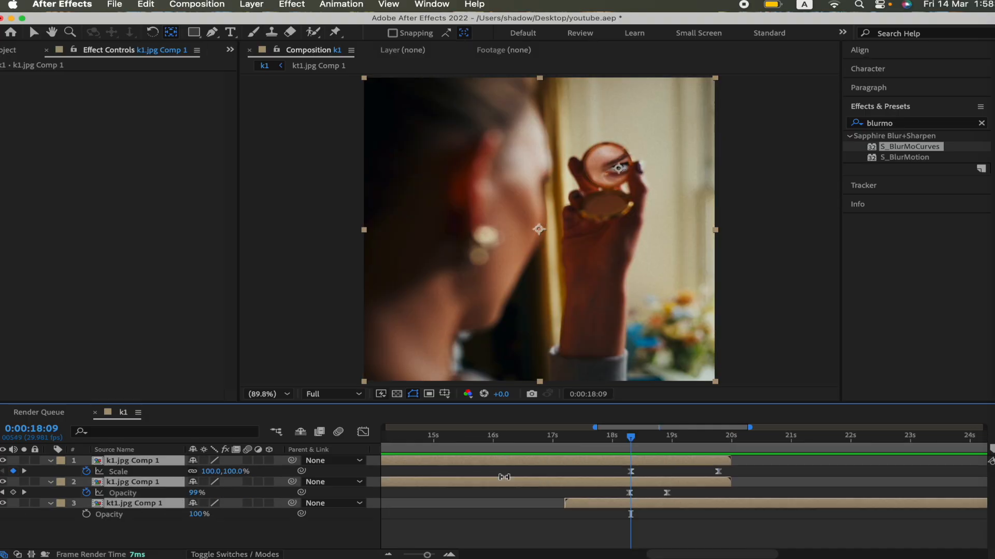
Enable motion blur for the composition and all three layers, and preview the transition.
left_click(338, 431)
left_click(248, 460)
left_click(622, 522)
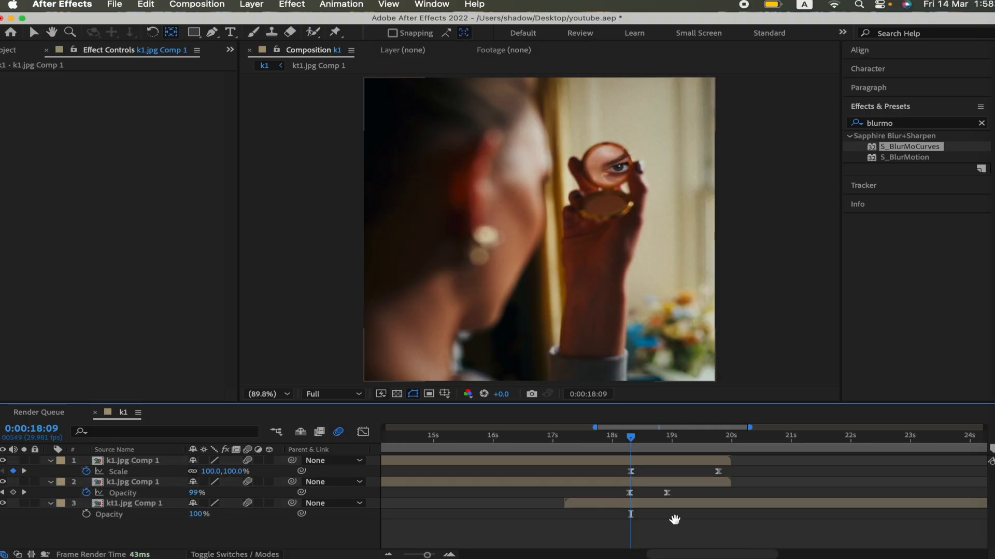
key("space")
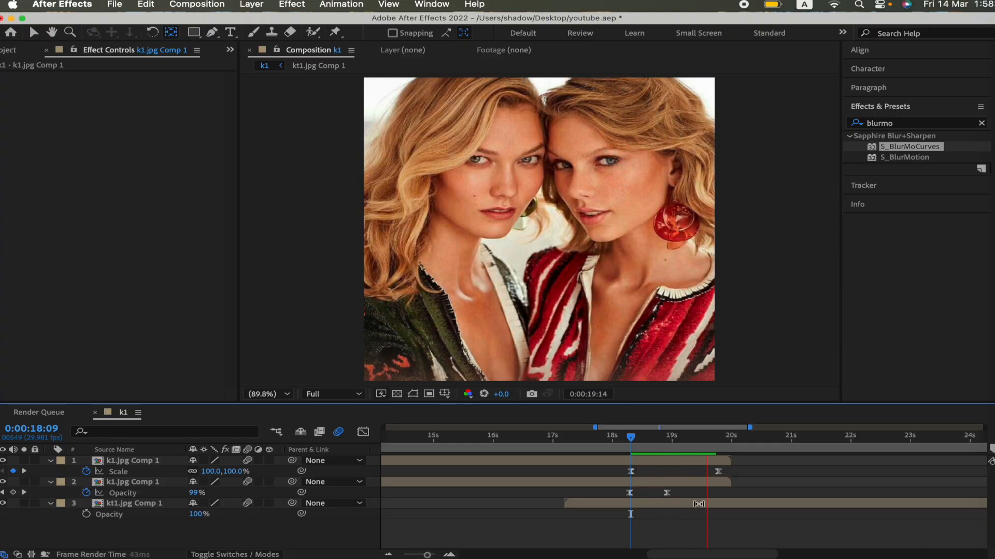
key("space")
left_click(631, 440)
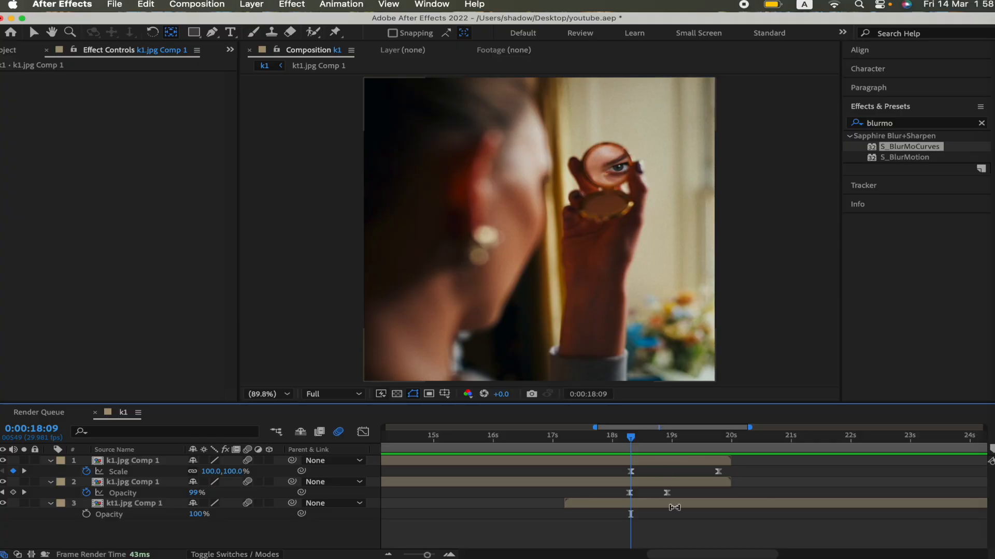
Apply Motion Tile to kt1.jpg Comp 1 with Output Width 440, Output Height 380 and Mirror Edges enabled.
left_click(700, 504)
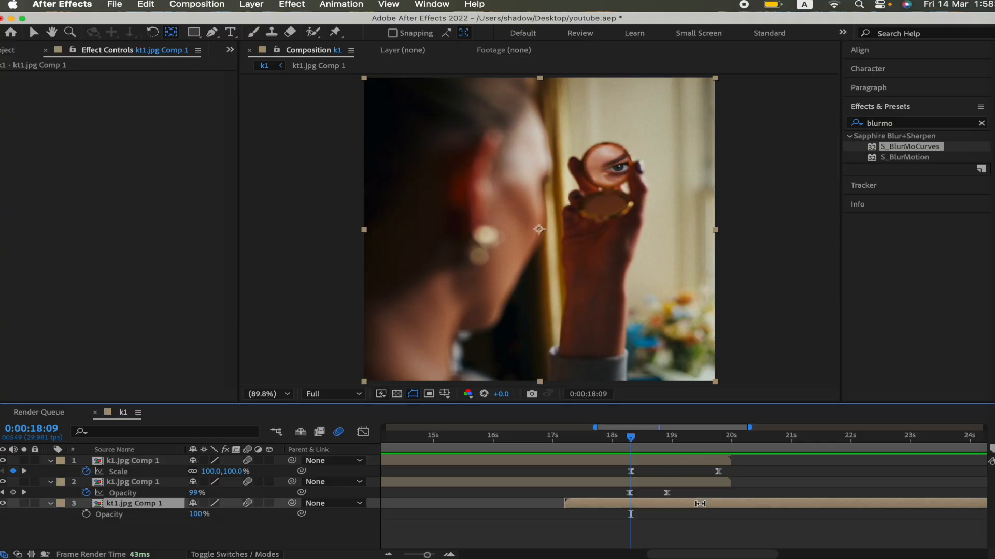
left_click(903, 123)
type("motion til")
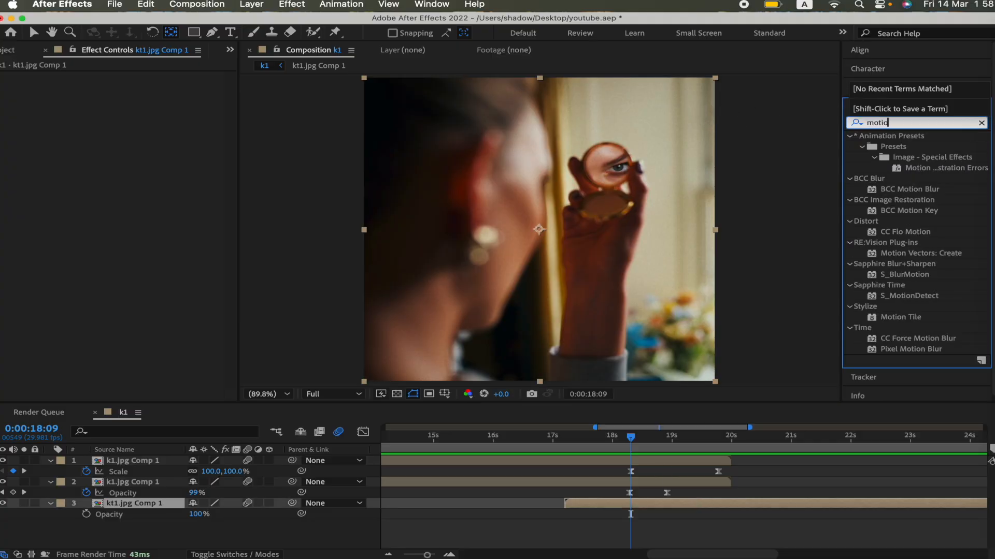
double_click(900, 147)
left_click_drag(135, 121, 154, 129)
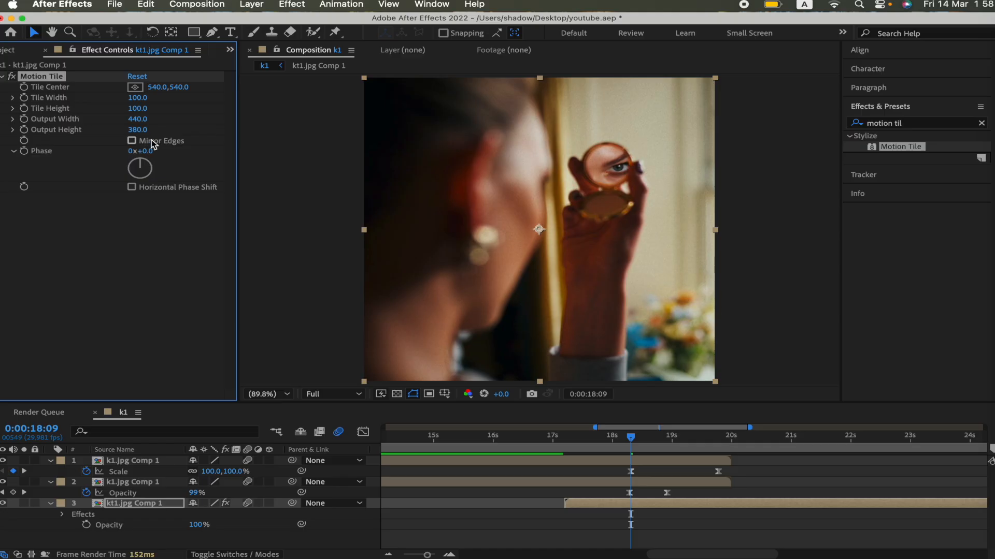
left_click(131, 141)
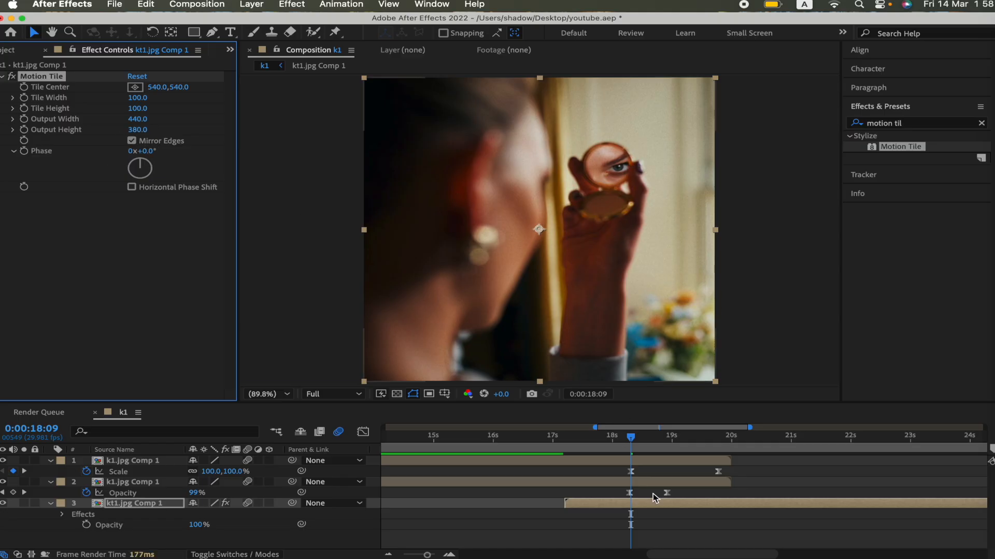
Keyframe kt1.jpg Comp 1's Scale at 75% at 0:00:18:09 and 100% at 0:00:19:13.
key("s")
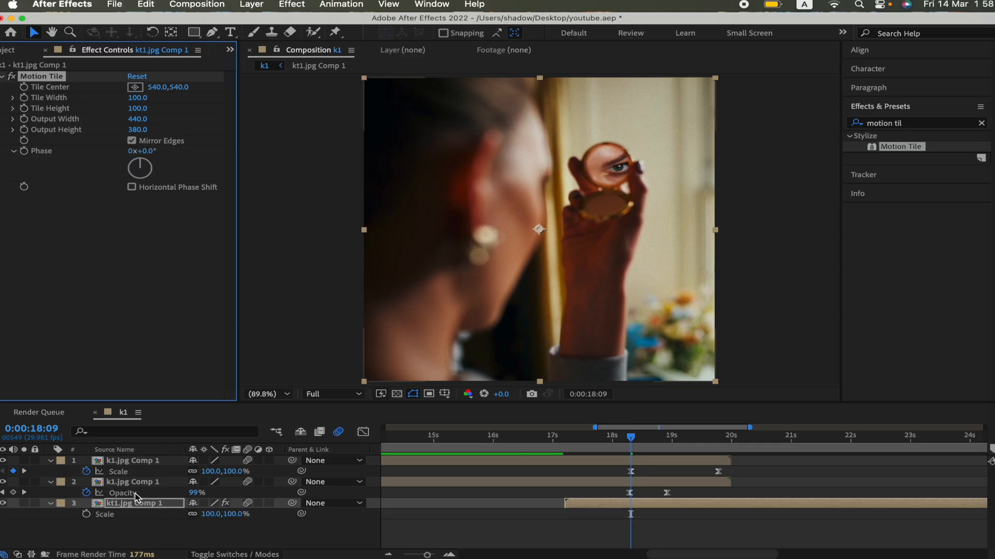
left_click(86, 514)
left_click_drag(207, 514, 194, 515)
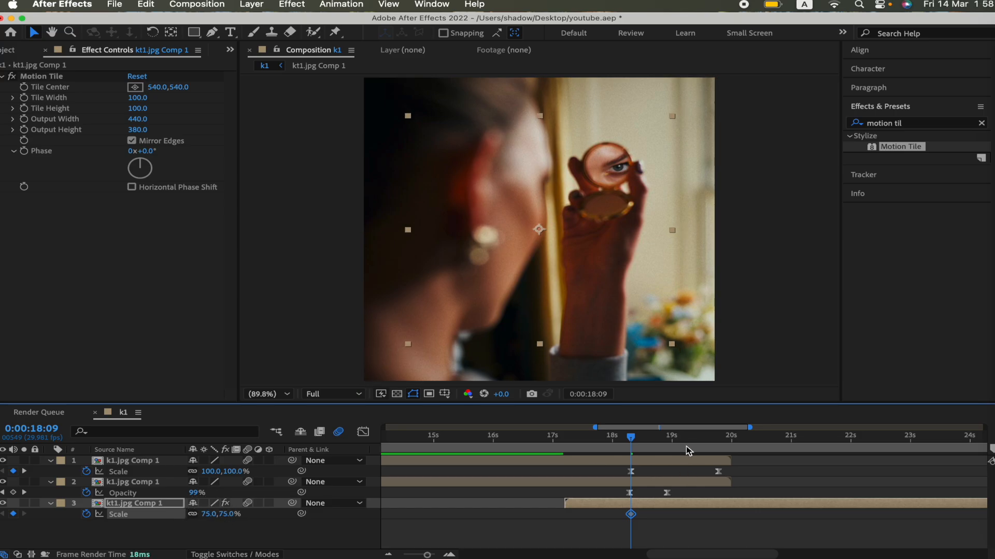
left_click_drag(710, 434, 698, 435)
left_click(210, 514)
type("100")
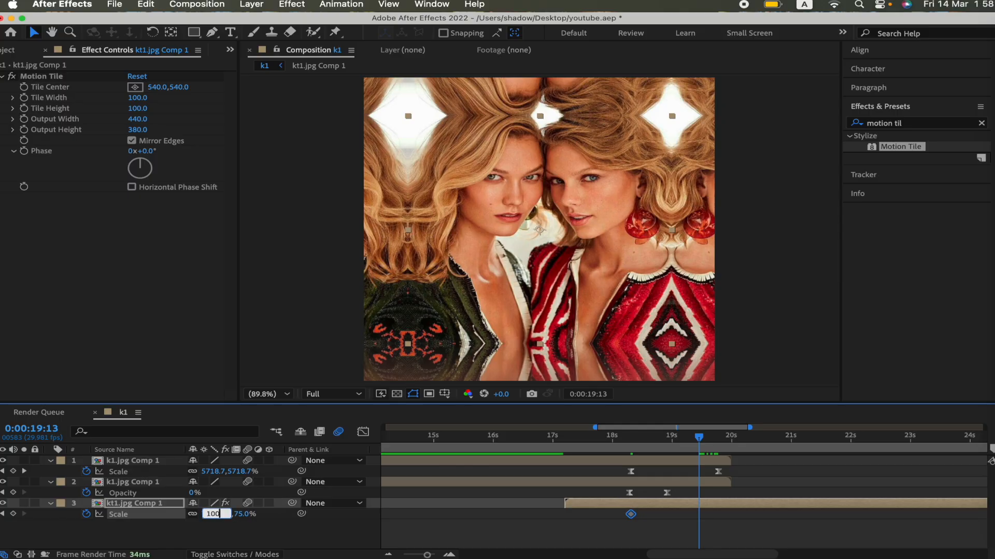
key("Return")
key("s")
key("u")
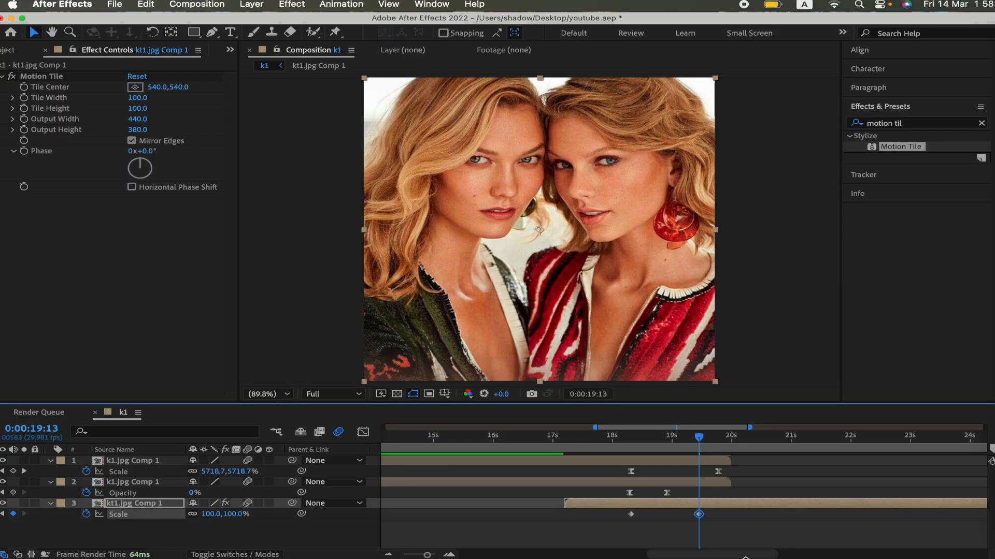
Apply Easy Ease to kt1.jpg Comp 1's Scale keyframes, shape the speed graph with a fast start and slow finish, and preview the transition.
left_click_drag(610, 514, 795, 538)
left_click(364, 431)
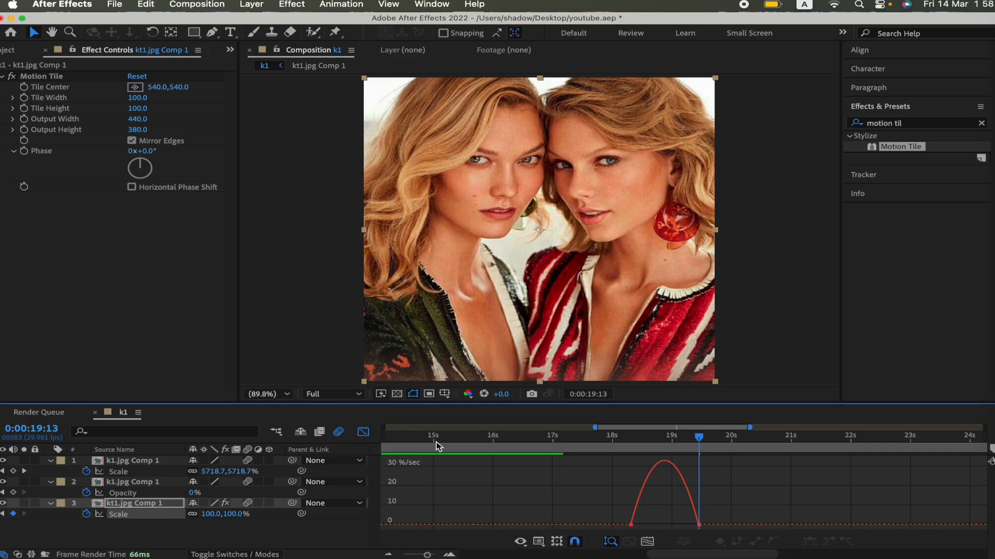
left_click(641, 505)
left_click_drag(644, 525, 677, 524)
left_click_drag(630, 445, 516, 441)
key("space")
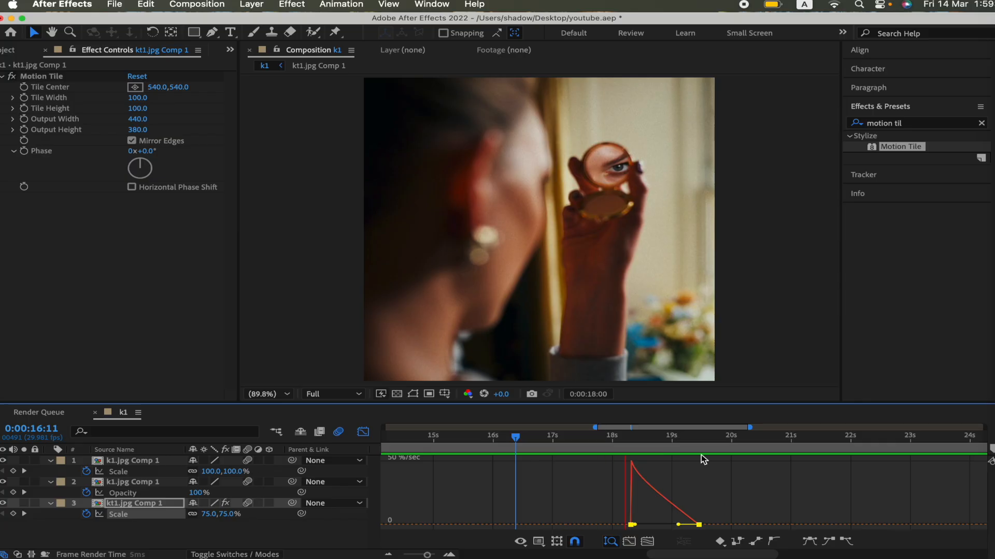
key("space")
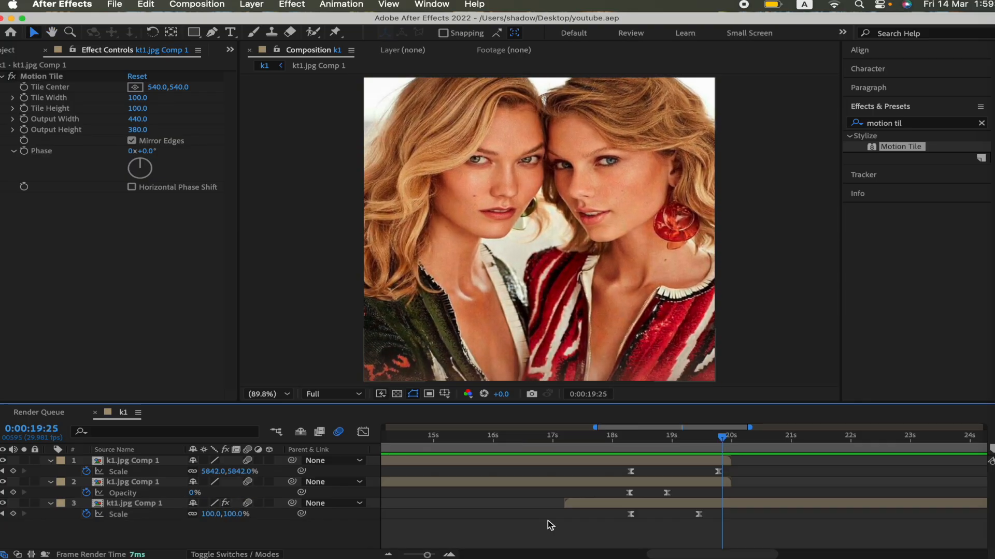